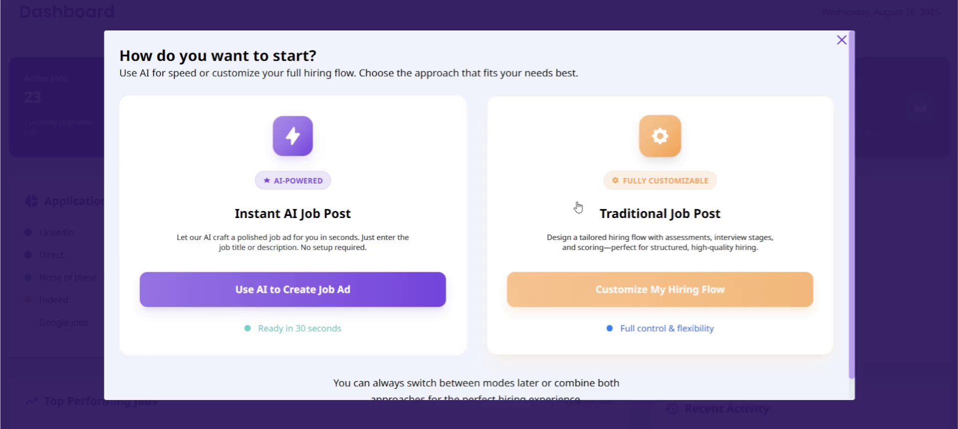
# - Start an AI-created job ad for a Software Developer with the responsibilities "Write and test code" and "Debug and fix errors"
pyautogui.click(345, 284)
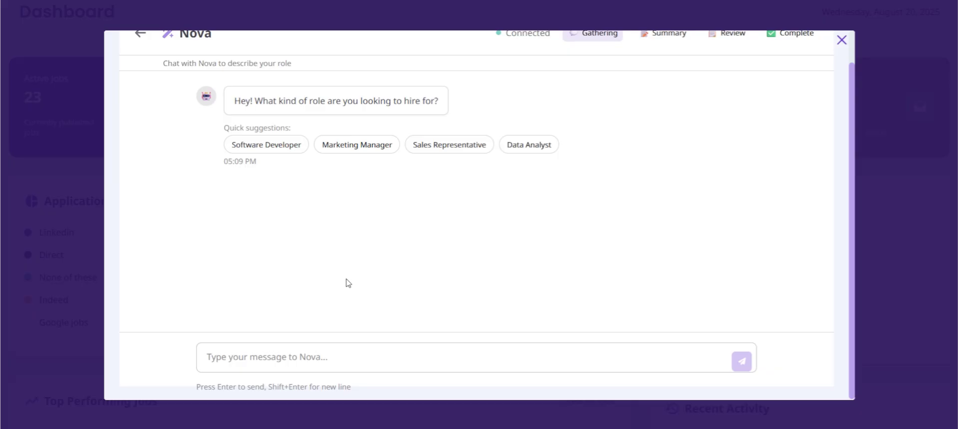
pyautogui.click(278, 149)
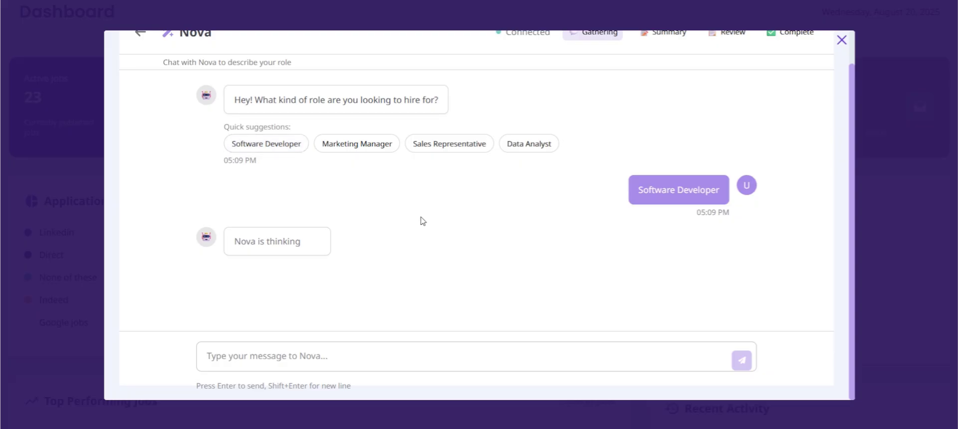
pyautogui.click(274, 229)
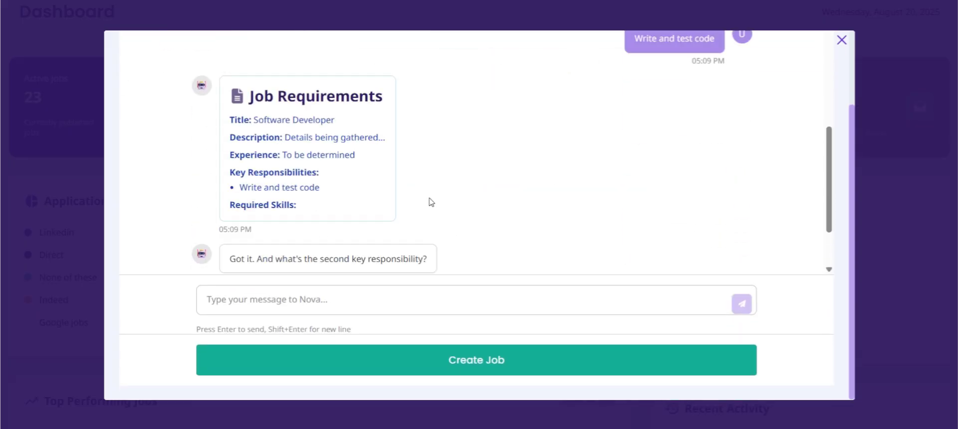
pyautogui.click(272, 229)
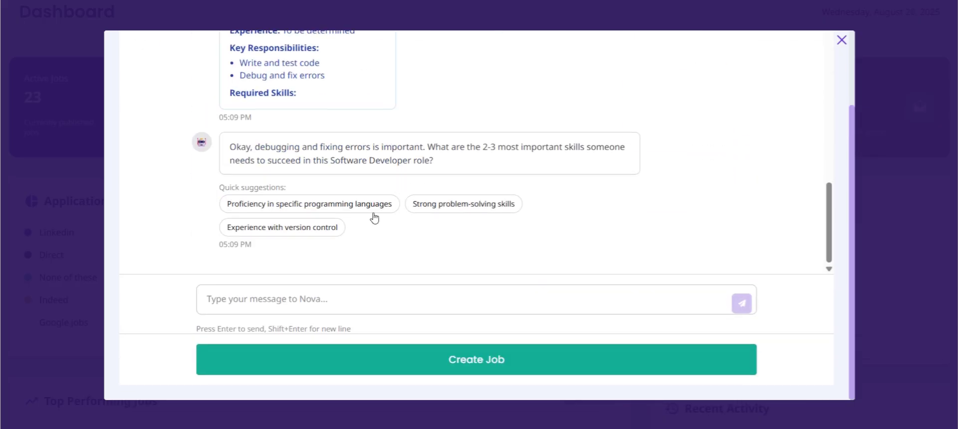
# - Answer the skills questions with "Proficiency in specific programming languages", "Python" and "Experience with web frameworks"
pyautogui.click(320, 215)
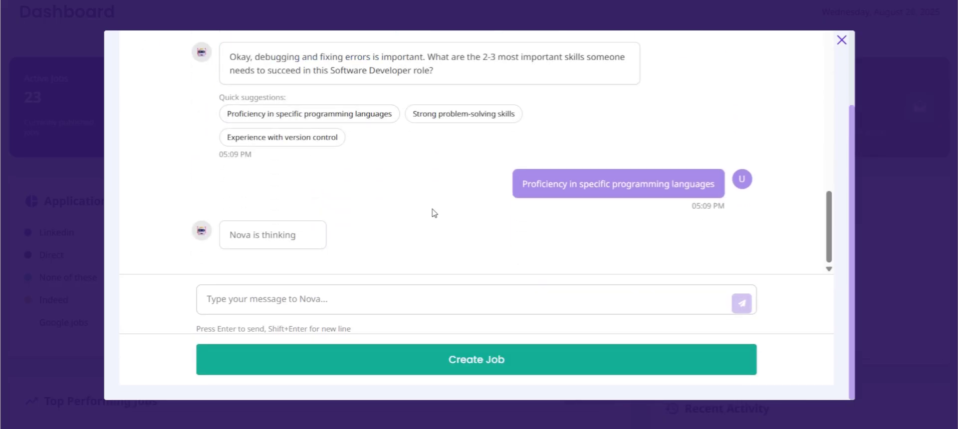
pyautogui.click(280, 229)
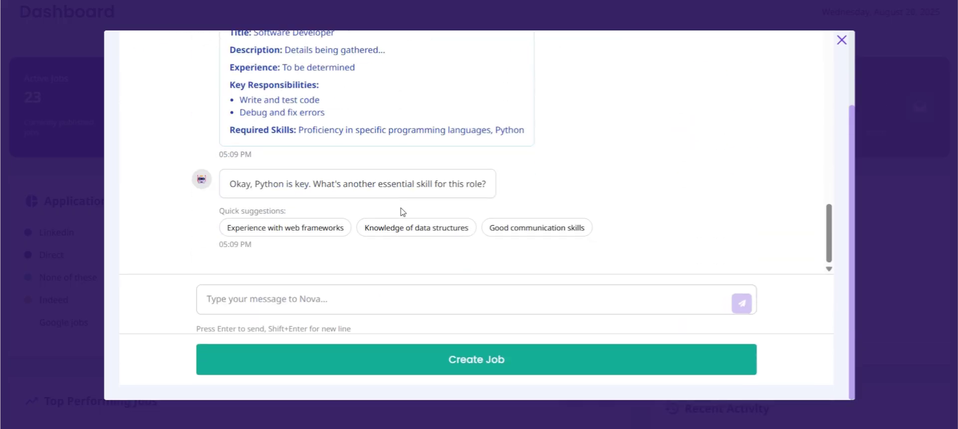
pyautogui.click(302, 222)
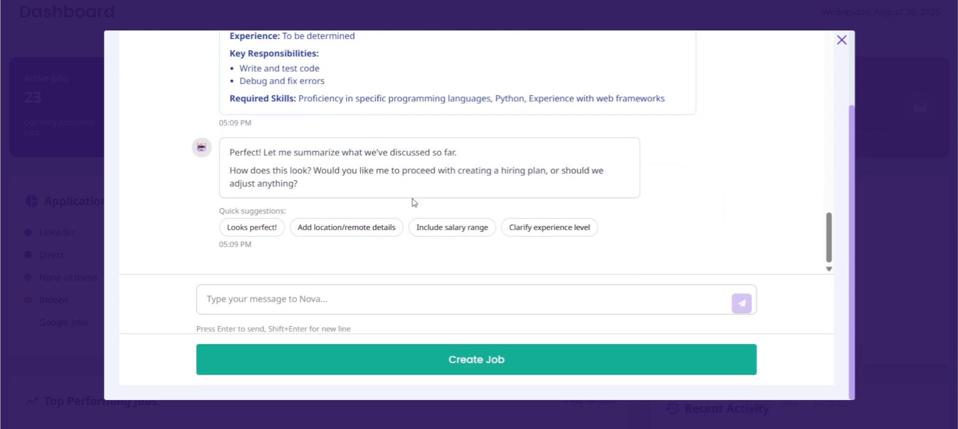
# - Approve the job summary with "Looks perfect!", create the job from the hiring plan and close the assistant
pyautogui.click(266, 228)
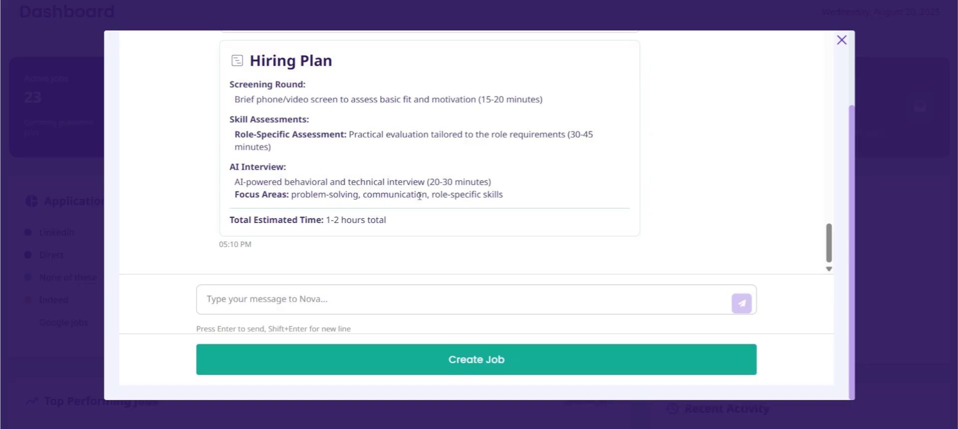
pyautogui.click(356, 372)
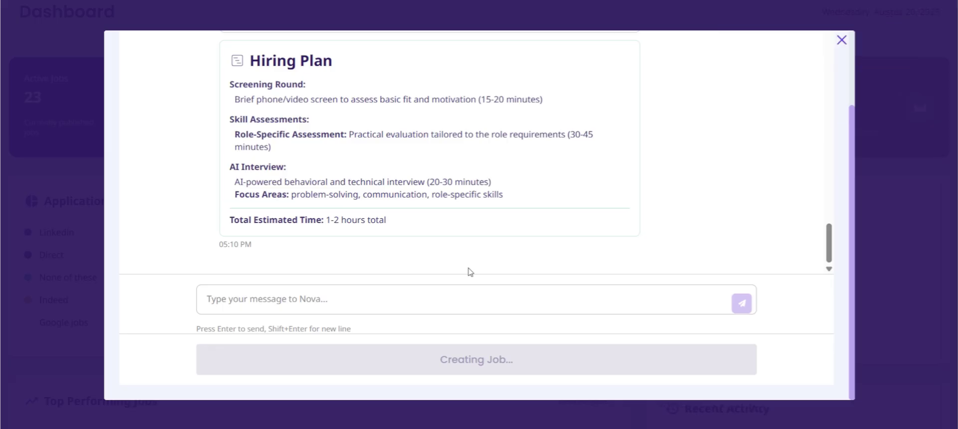
pyautogui.click(842, 40)
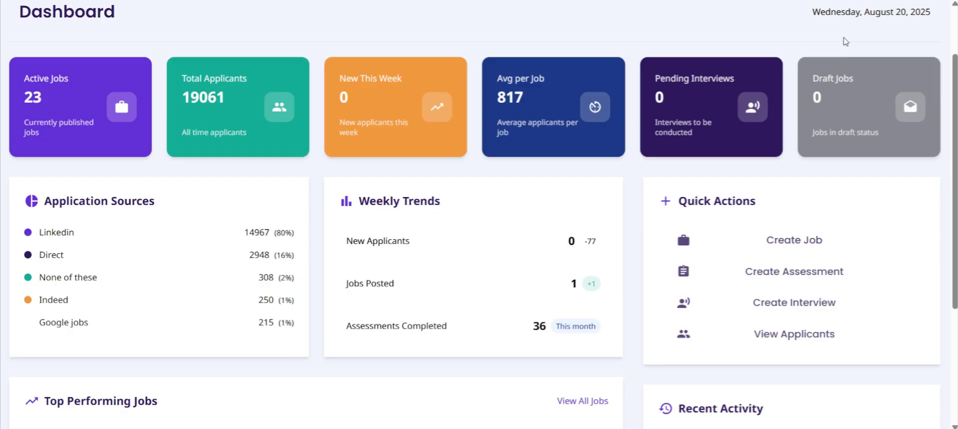
# - Open the jobs list and sort it by date with the newest job first
pyautogui.scroll(2, 494, 88)
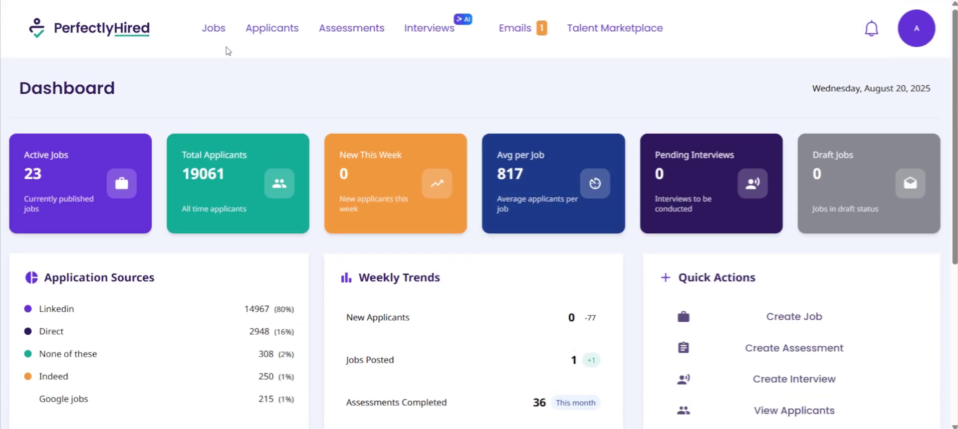
pyautogui.click(211, 31)
pyautogui.scroll(-1, 211, 31)
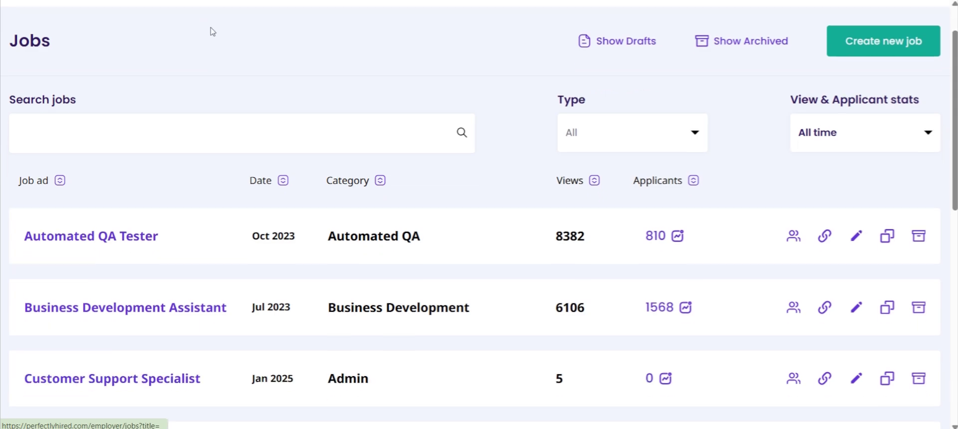
pyautogui.click(283, 179)
pyautogui.click(281, 180)
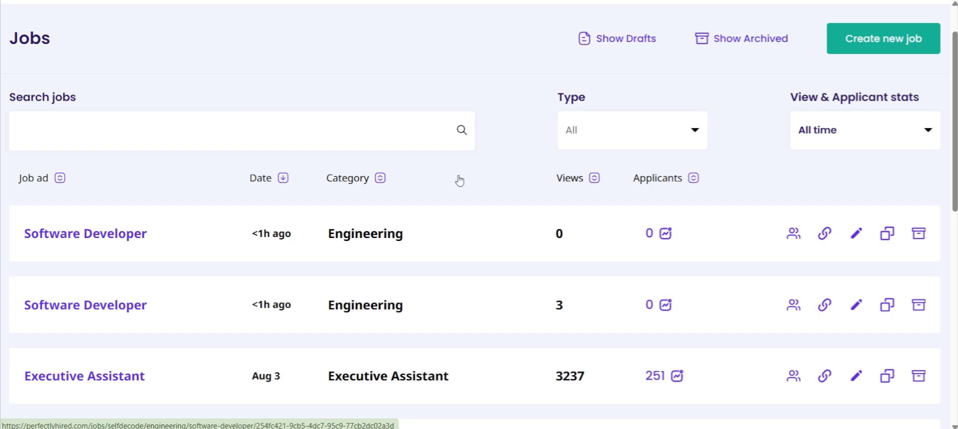
# - Open the newest Software Developer job for editing and review its description, pay, benefits, position, location and time zones
pyautogui.click(857, 235)
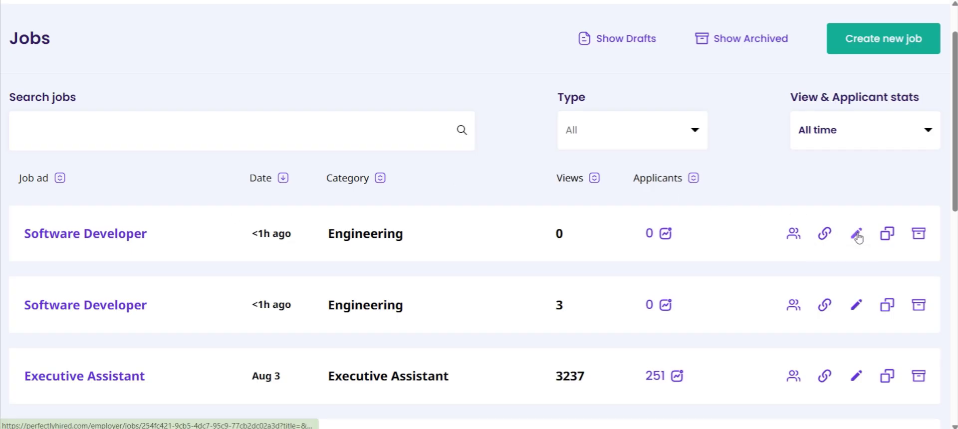
pyautogui.scroll(-4, 479, 214)
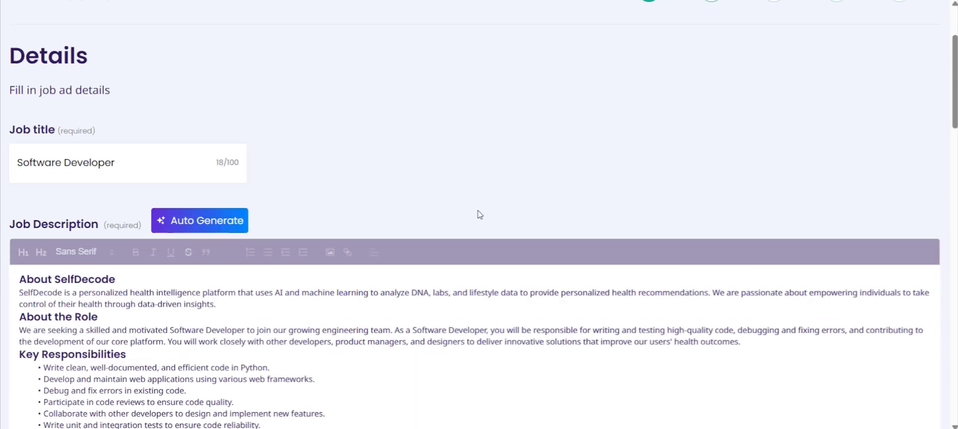
pyautogui.scroll(-8, 478, 210)
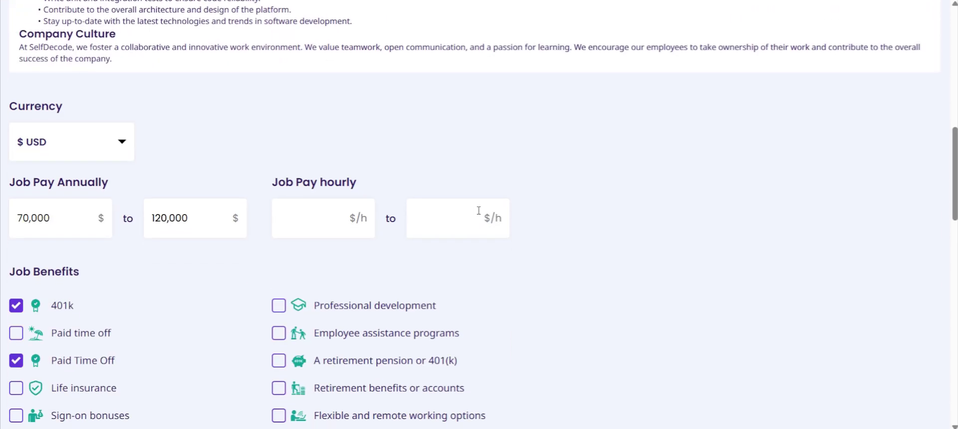
pyautogui.scroll(-7, 478, 211)
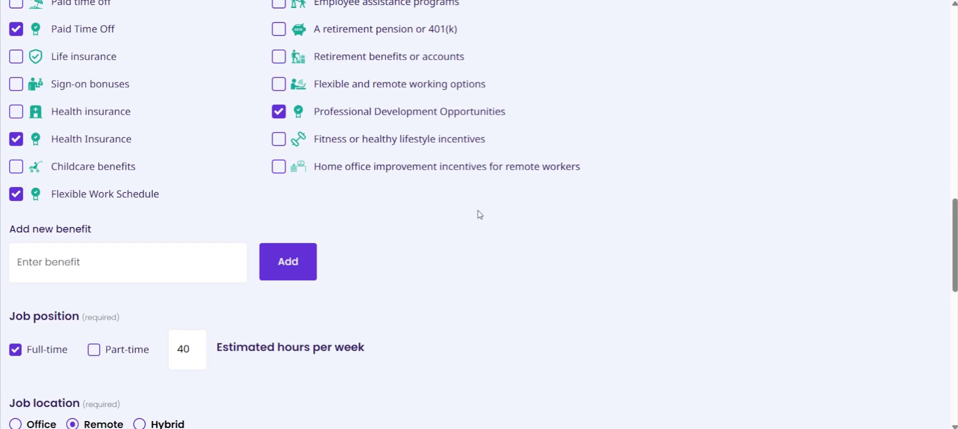
pyautogui.scroll(-3, 478, 215)
pyautogui.scroll(-9, 479, 213)
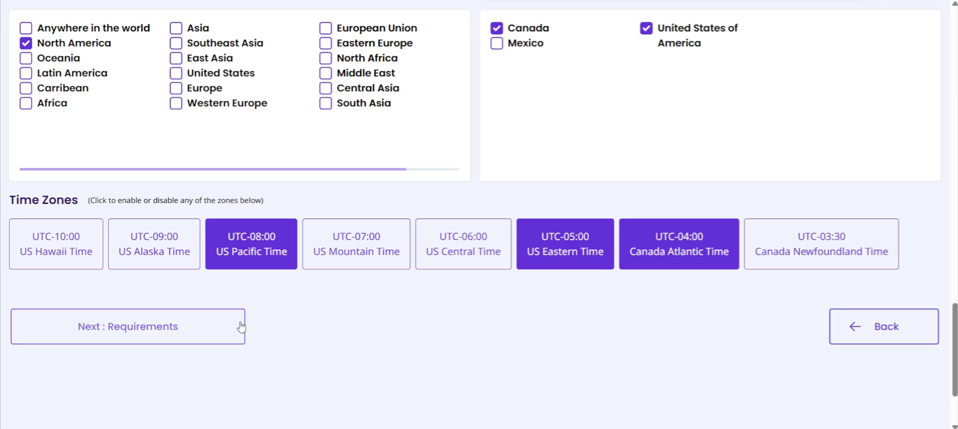
# - Continue to the job's requirements and review the skills, minimum experience, minimum education and resume keywords
pyautogui.click(241, 327)
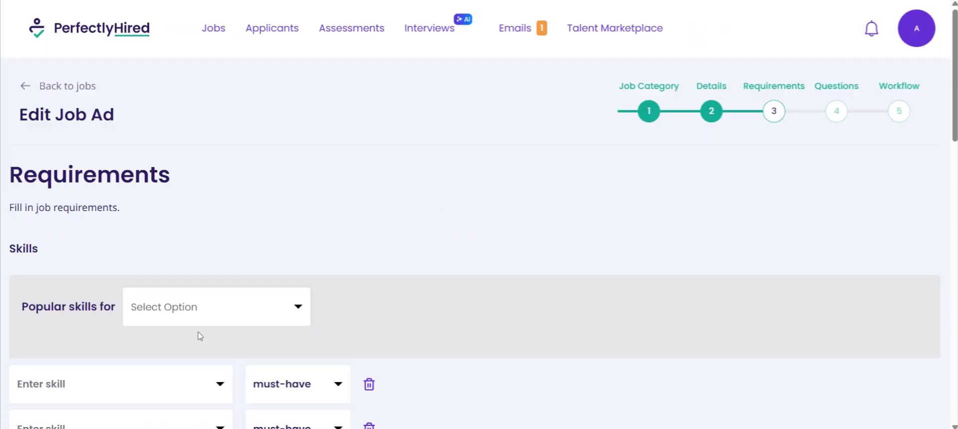
pyautogui.scroll(-2, 386, 240)
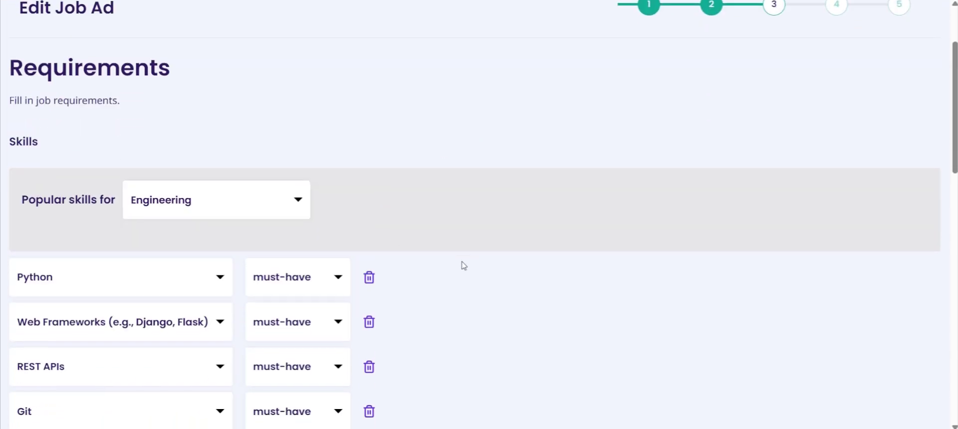
pyautogui.scroll(-2, 463, 266)
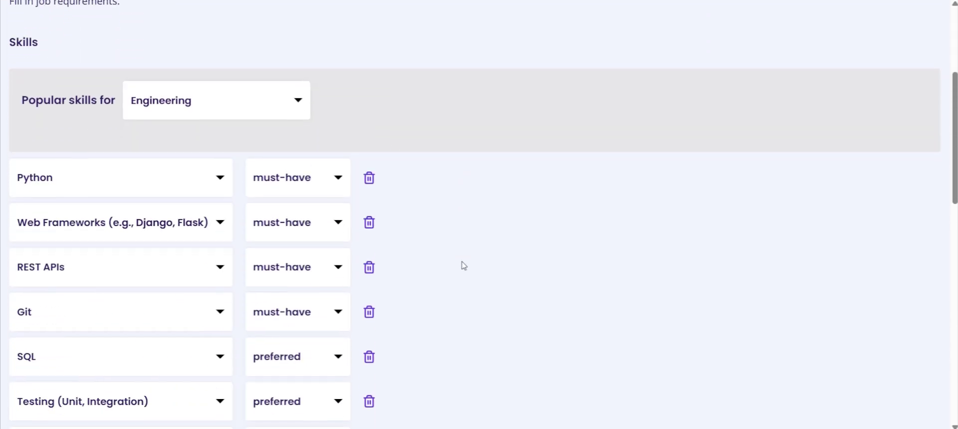
pyautogui.scroll(-8, 464, 265)
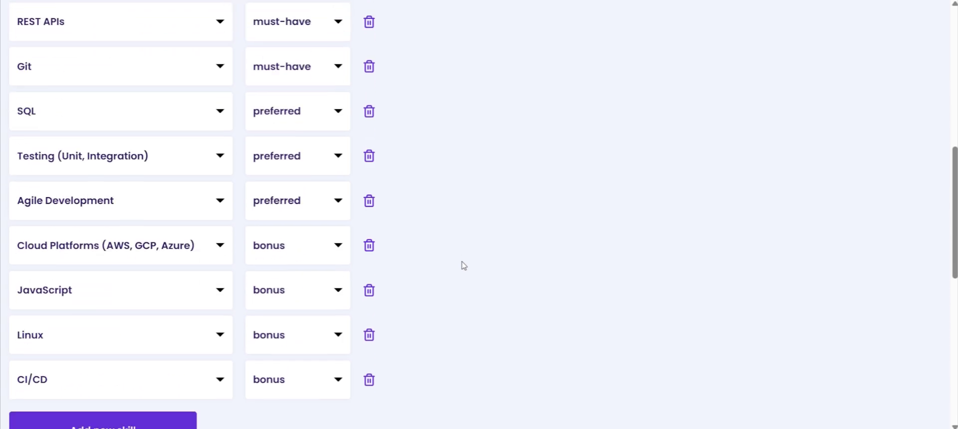
pyautogui.scroll(-5, 463, 265)
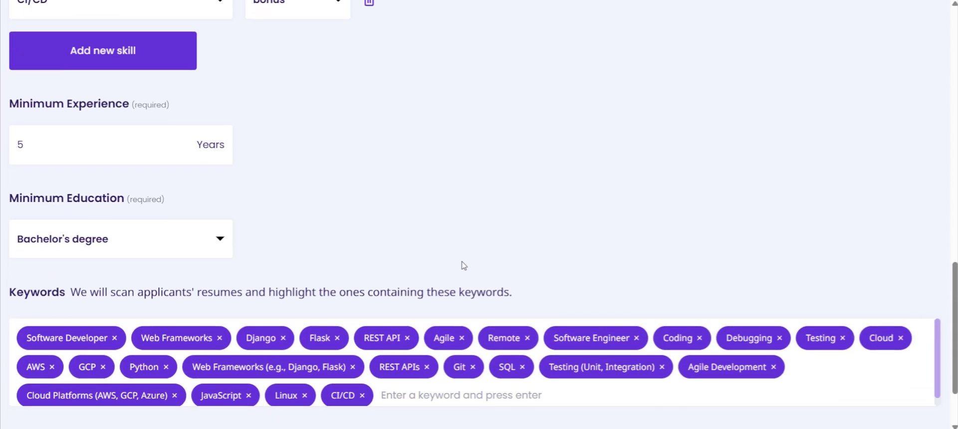
pyautogui.scroll(-1, 462, 261)
pyautogui.scroll(-1, 463, 266)
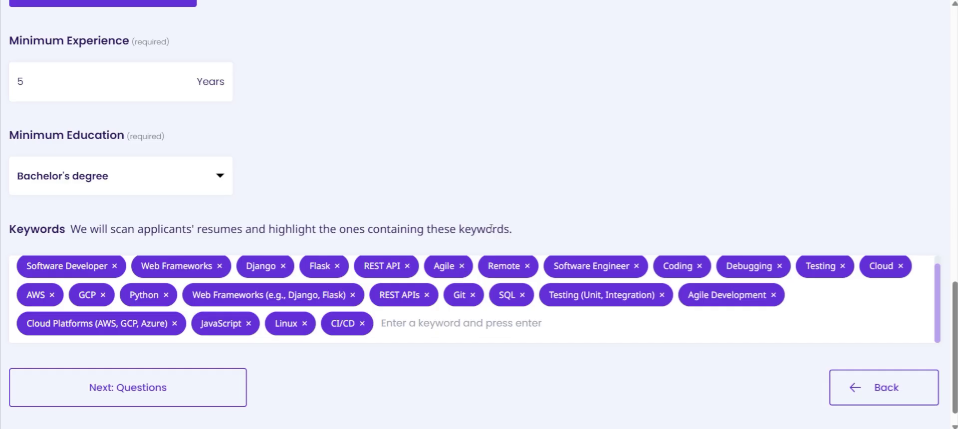
# - Continue to the application questions, view the "Python and Web Framework Experience" question's content and return to the question list
pyautogui.click(201, 405)
pyautogui.scroll(-3, 454, 240)
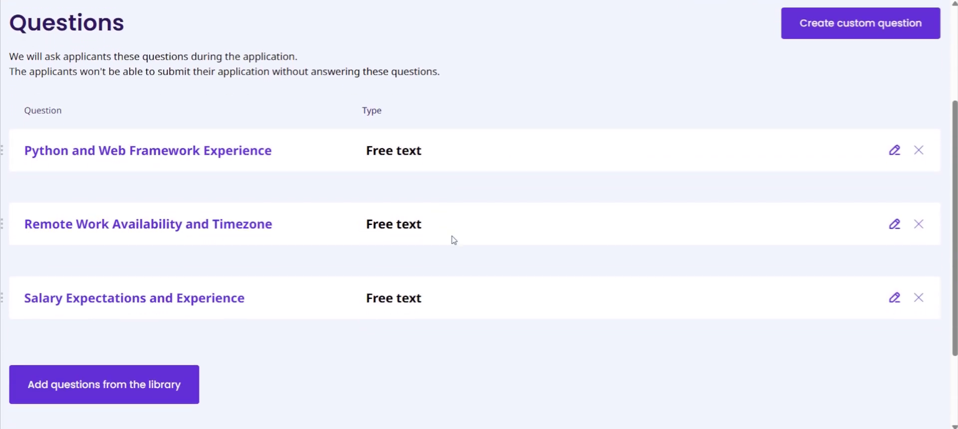
pyautogui.click(894, 151)
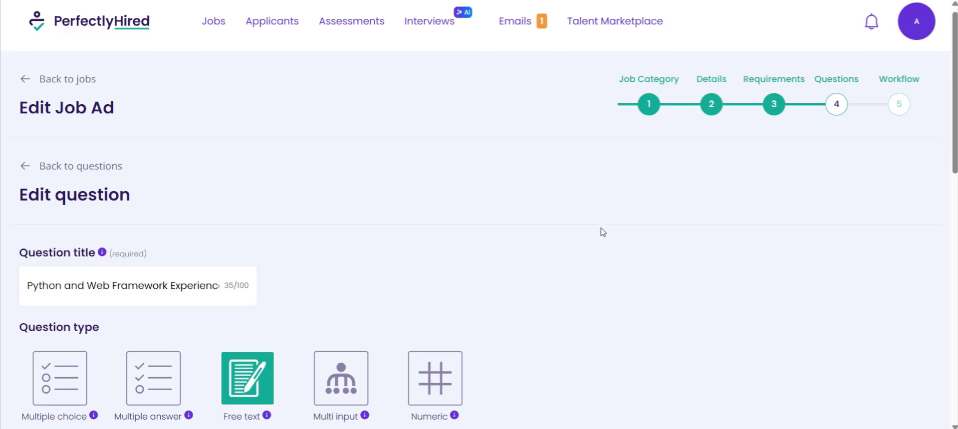
pyautogui.scroll(-5, 602, 231)
pyautogui.scroll(-3, 601, 231)
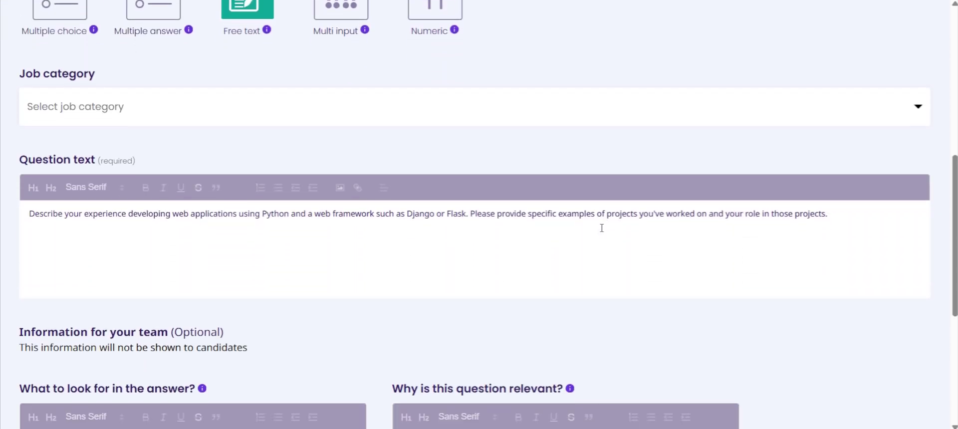
pyautogui.scroll(8, 602, 230)
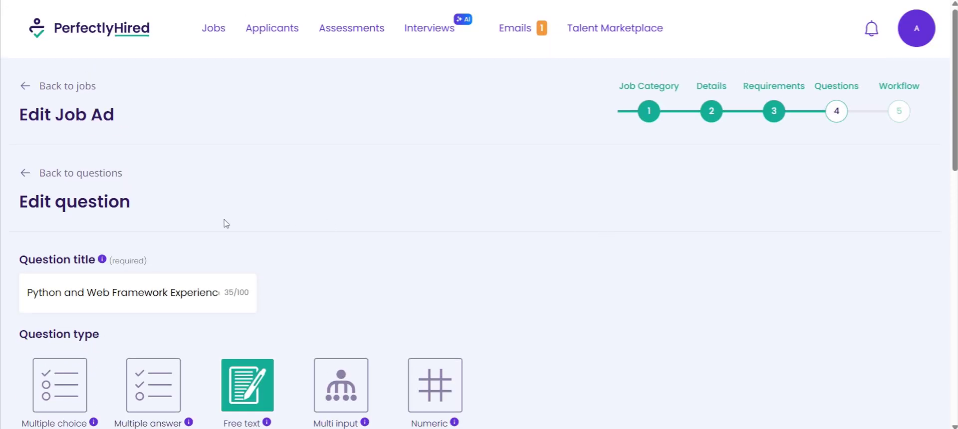
pyautogui.click(100, 177)
pyautogui.scroll(-1, 353, 192)
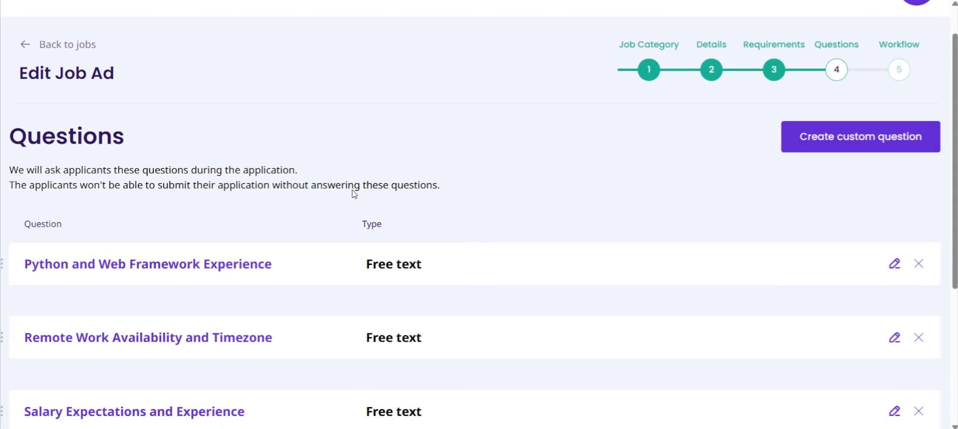
pyautogui.scroll(-2, 713, 149)
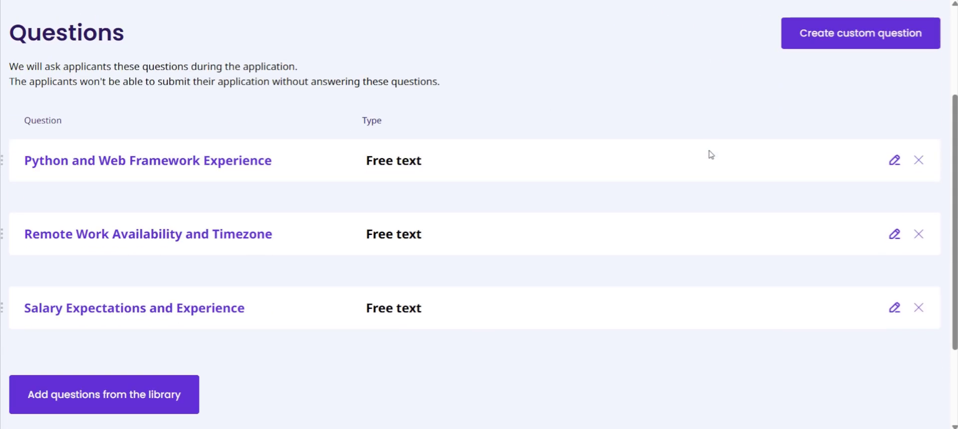
pyautogui.scroll(-2, 711, 155)
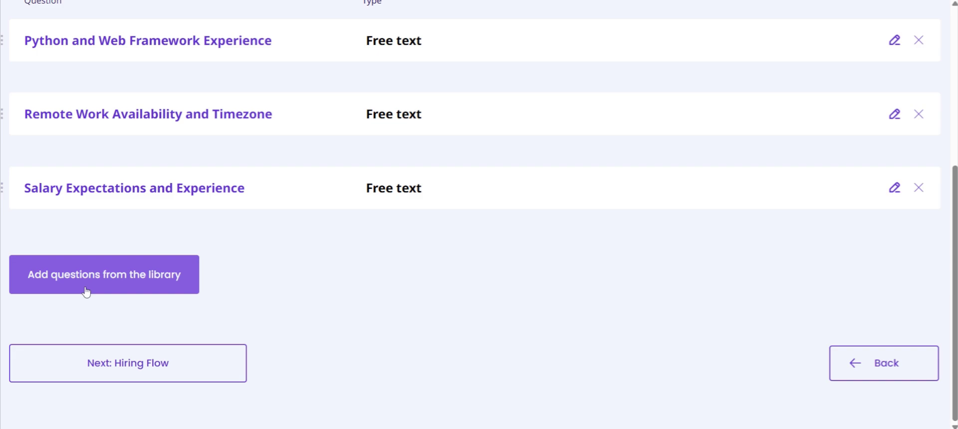
# - Continue to the hiring flow and open the details of the engineer logic assessment in the initial screening
pyautogui.click(168, 365)
pyautogui.scroll(-2, 391, 199)
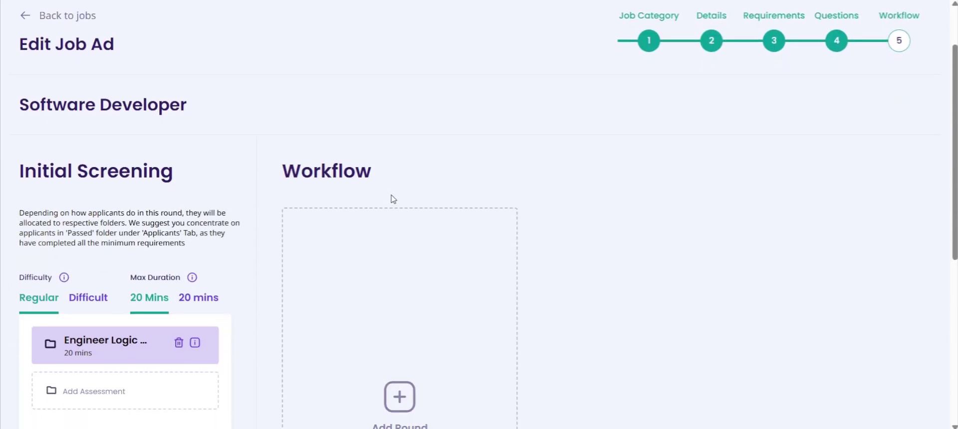
pyautogui.scroll(-3, 392, 199)
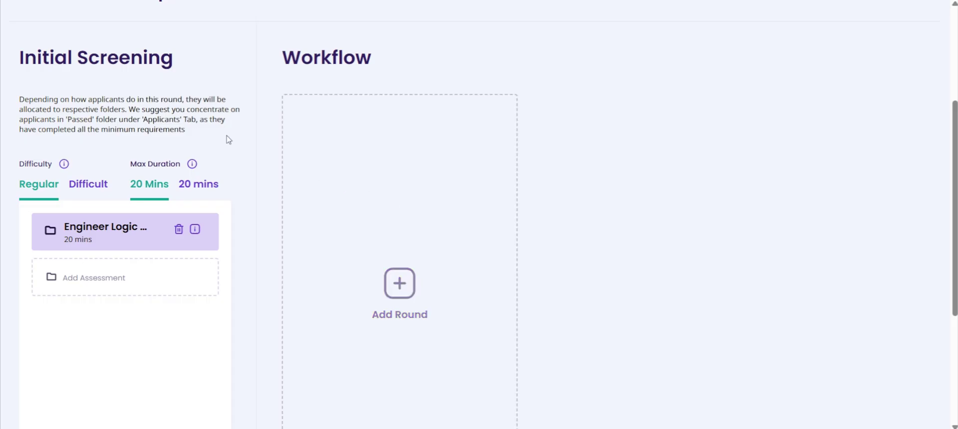
pyautogui.scroll(-1, 228, 140)
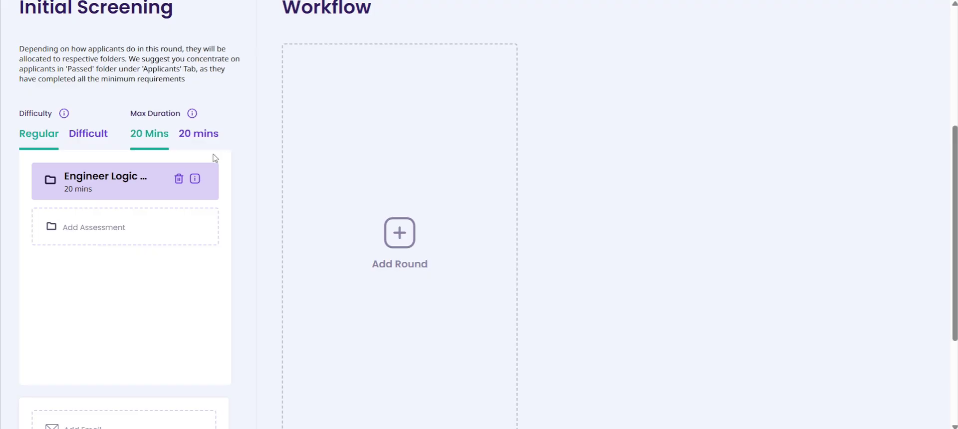
pyautogui.click(196, 182)
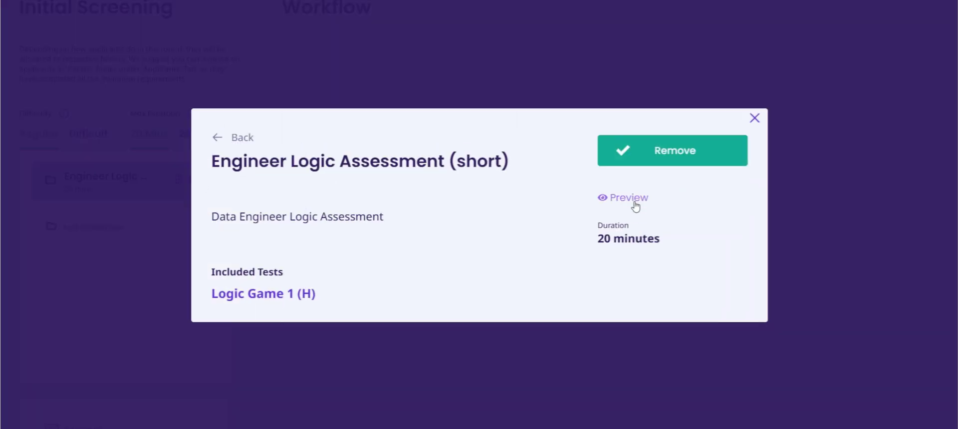
# - Close the engineer logic assessment details and publish the job ad
pyautogui.click(755, 118)
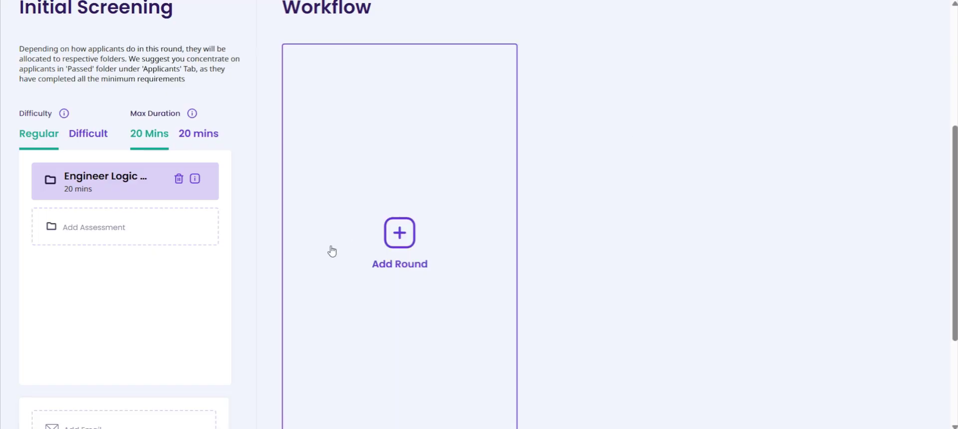
pyautogui.scroll(-3, 327, 255)
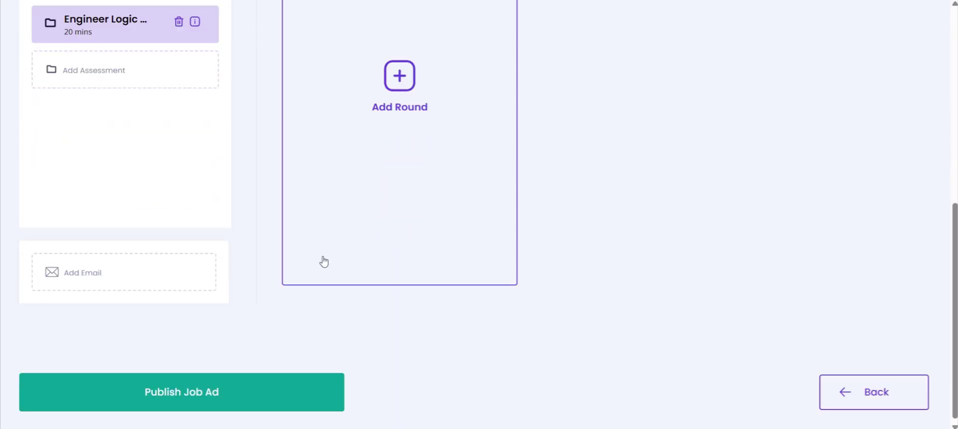
pyautogui.click(260, 392)
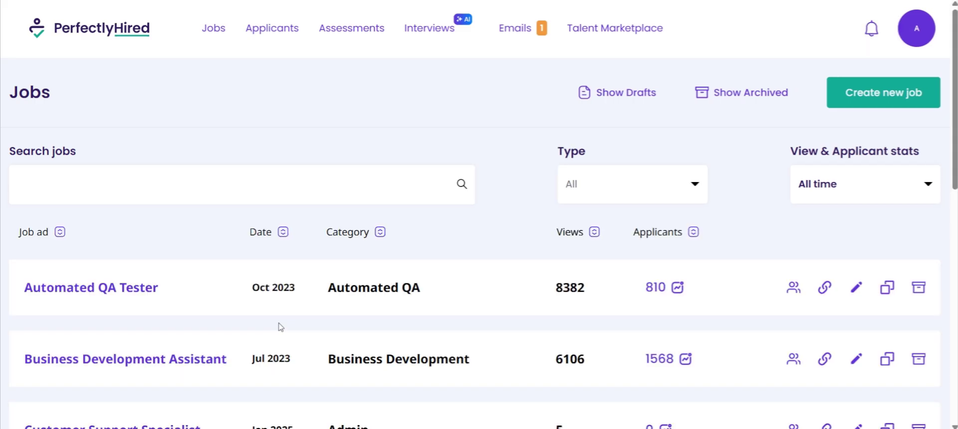
# - Sort the jobs by newest date, view the newest Software Developer ad's posting page and return to the job list
pyautogui.click(283, 233)
pyautogui.click(283, 233)
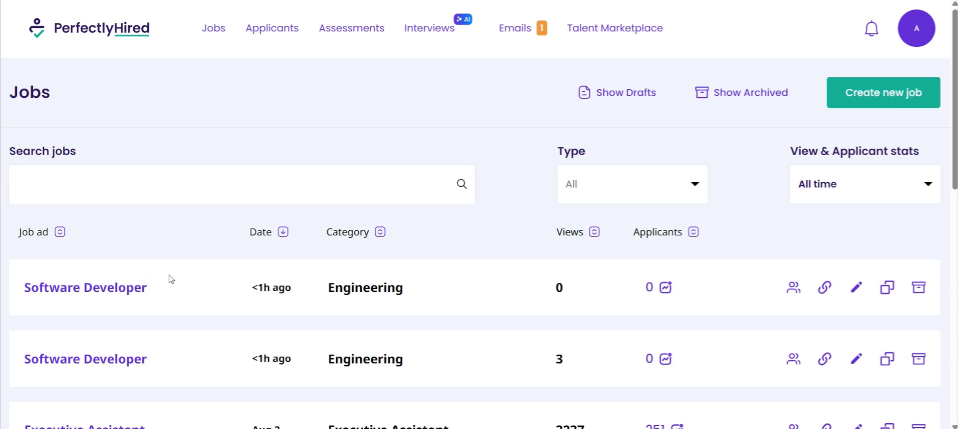
pyautogui.click(139, 290)
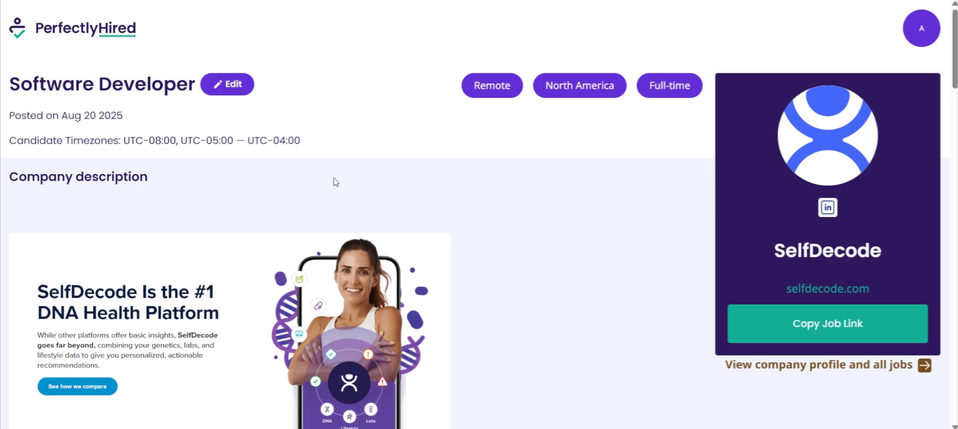
pyautogui.scroll(-1, 336, 182)
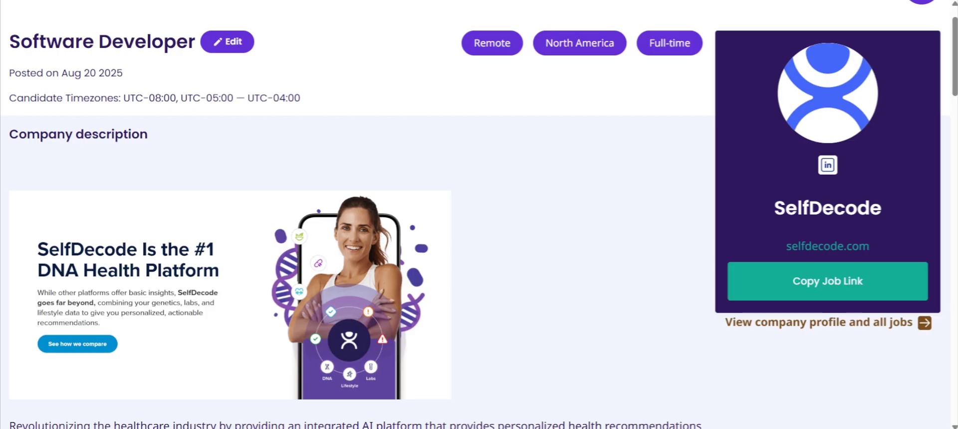
pyautogui.hotkey('alt', 'Left')
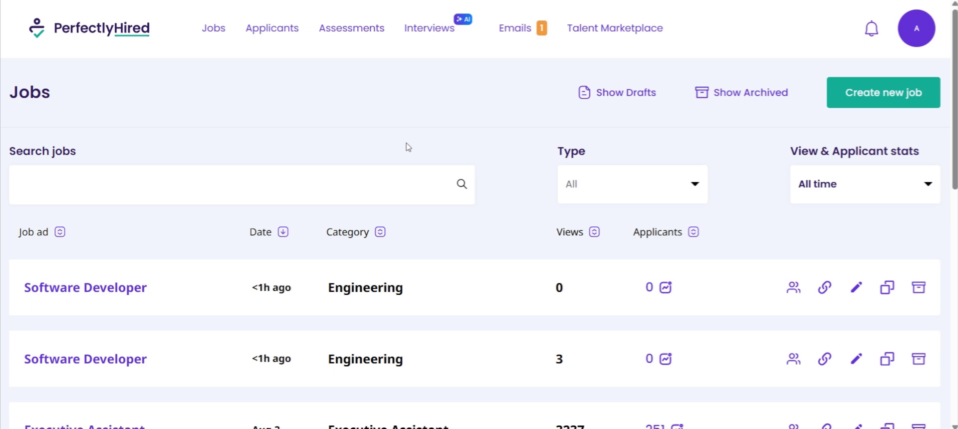
# - Open the applicants list, switch the passed applicants from resume score to Perfectly Hired Score and check the first applicant's score and indicators
pyautogui.click(269, 35)
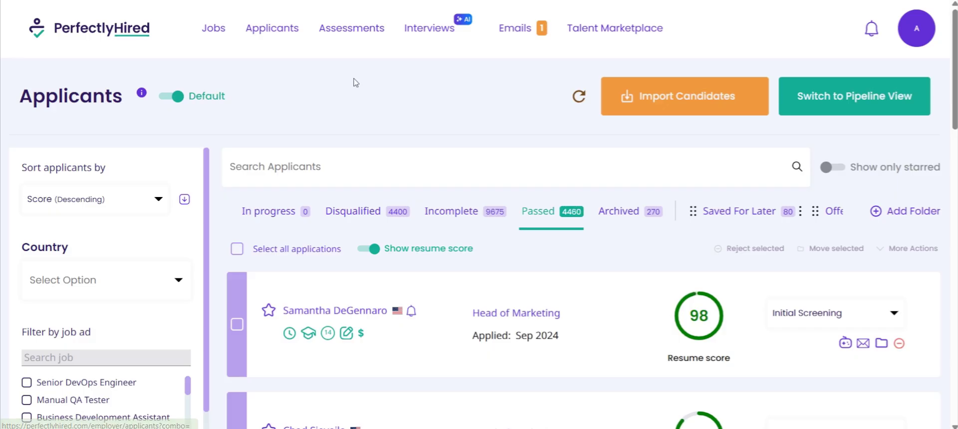
pyautogui.scroll(-3, 437, 111)
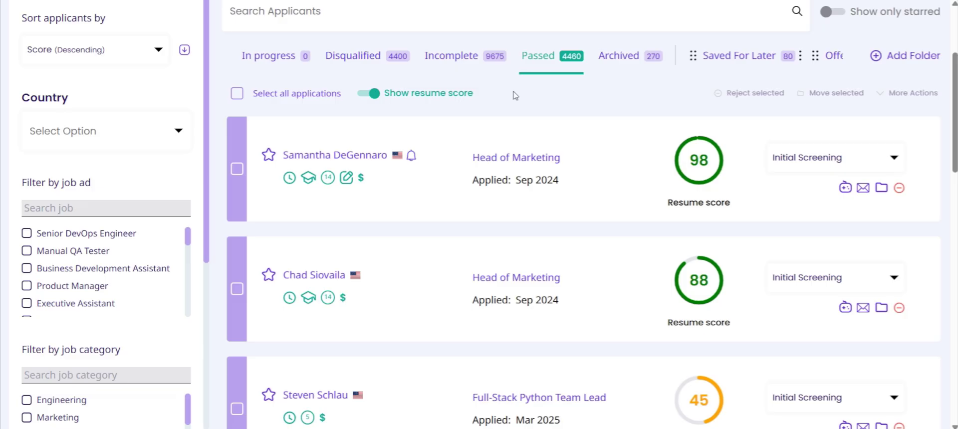
pyautogui.click(369, 93)
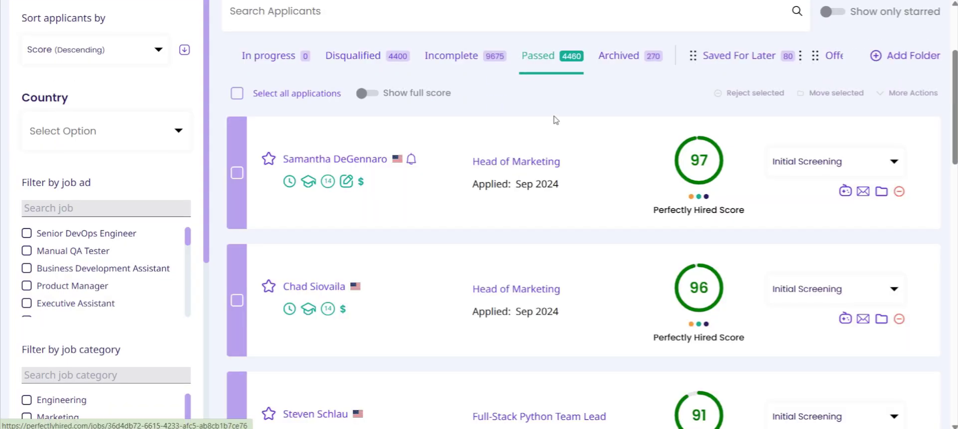
pyautogui.moveTo(687, 153)
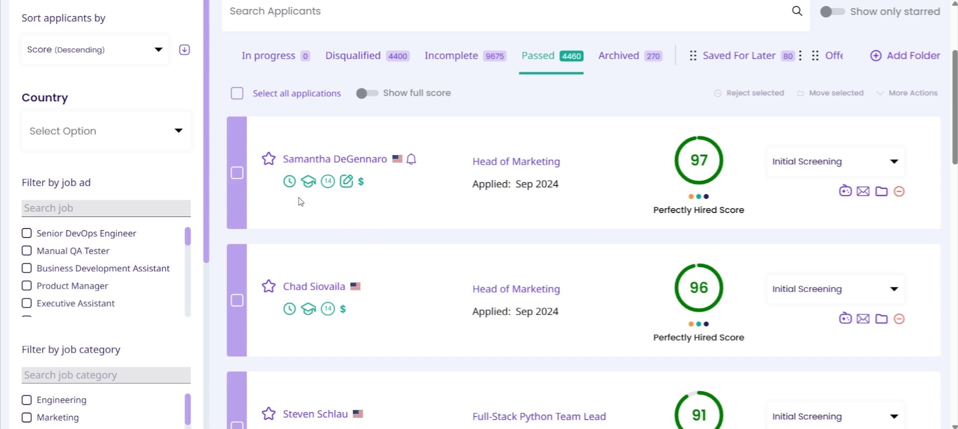
pyautogui.moveTo(290, 189)
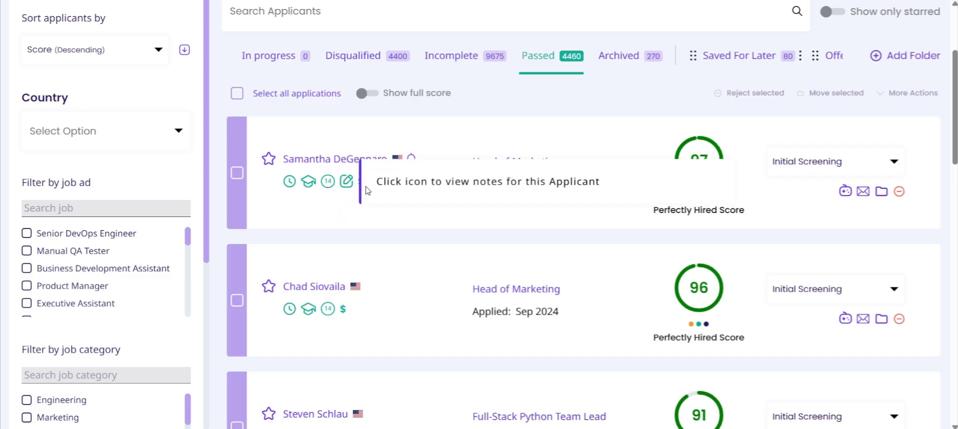
pyautogui.moveTo(364, 180)
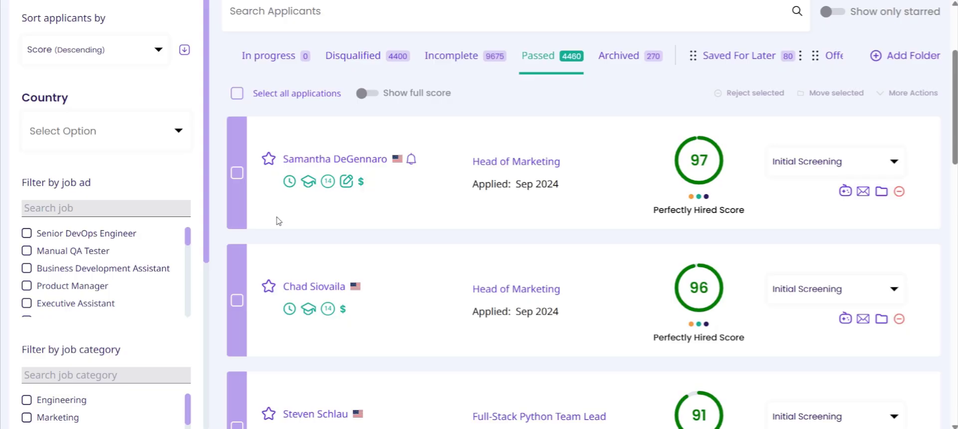
# - Look through the applicant filters for country, job ad, job category and university degree
pyautogui.scroll(-3, 150, 186)
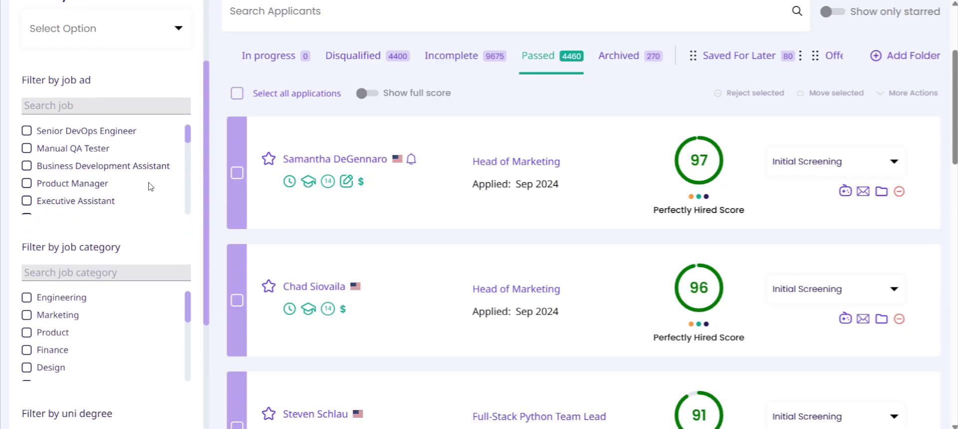
pyautogui.scroll(5, 150, 186)
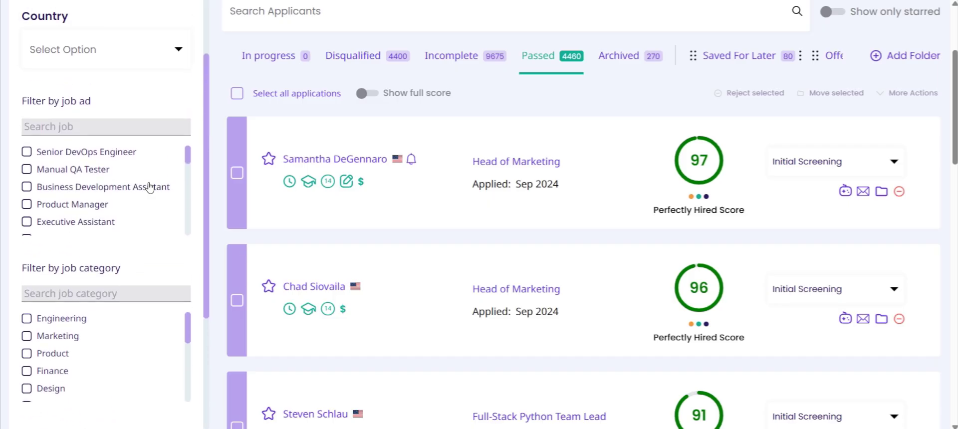
pyautogui.scroll(1, 432, 157)
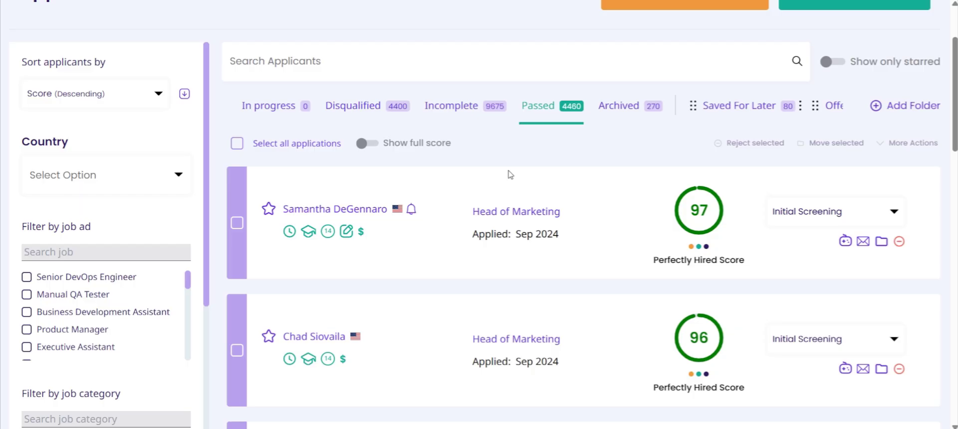
pyautogui.scroll(-1, 510, 173)
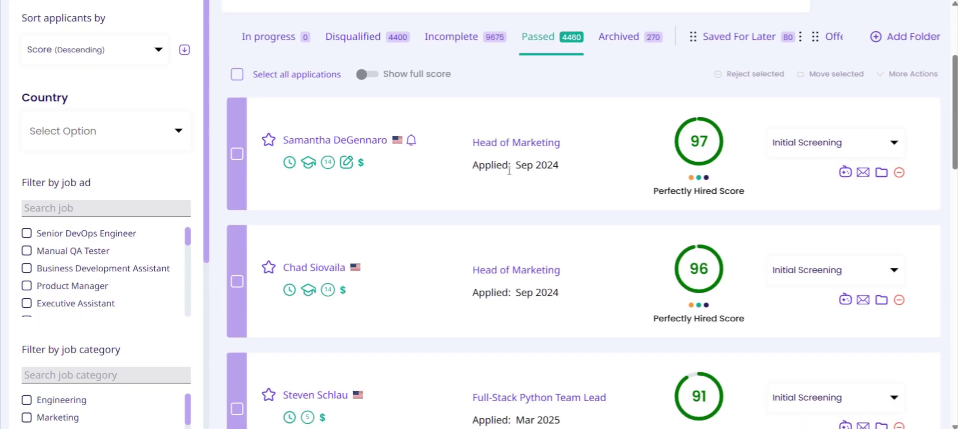
# - Open the first Head of Marketing applicant's profile and review the hiring stage, rating, contact info, preferences and notes
pyautogui.click(367, 143)
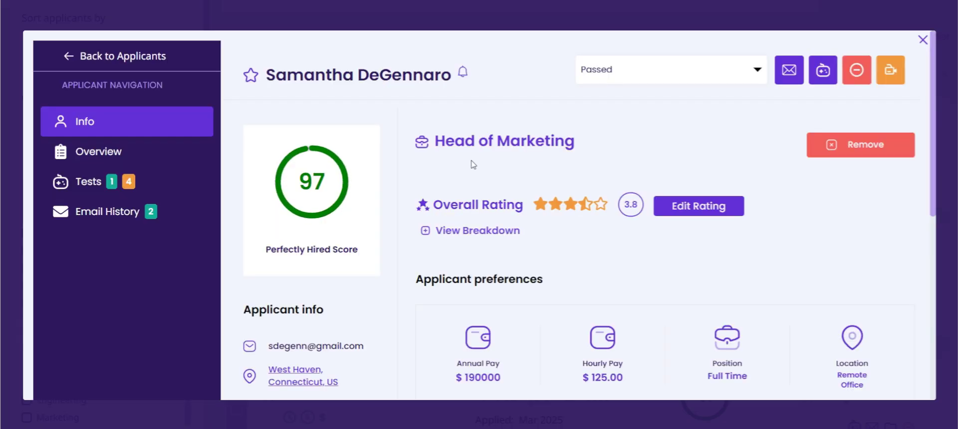
pyautogui.moveTo(361, 202)
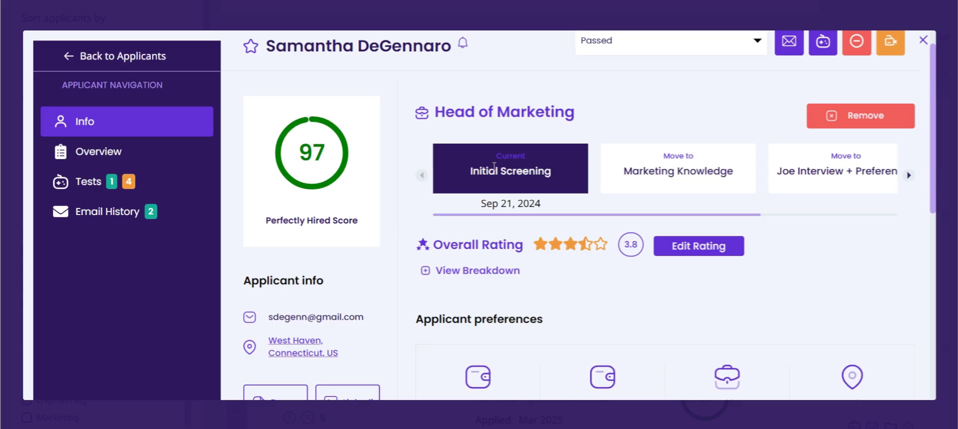
pyautogui.scroll(-1, 425, 235)
pyautogui.scroll(-2, 425, 235)
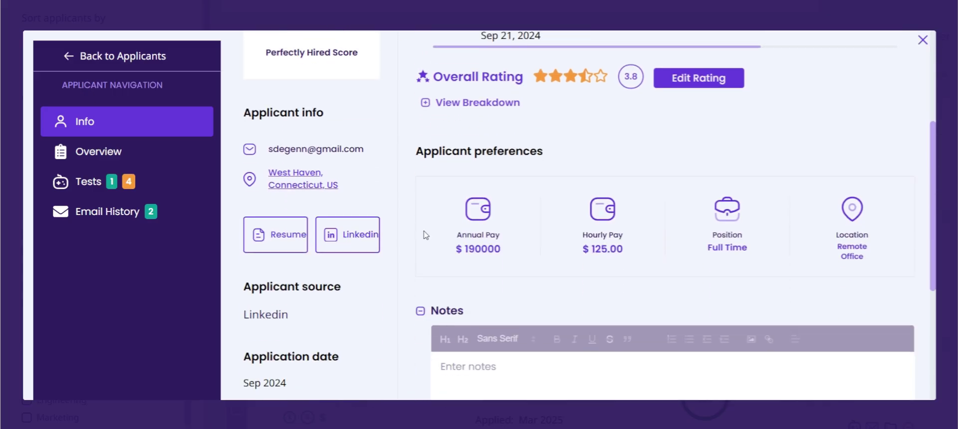
pyautogui.scroll(-1, 471, 243)
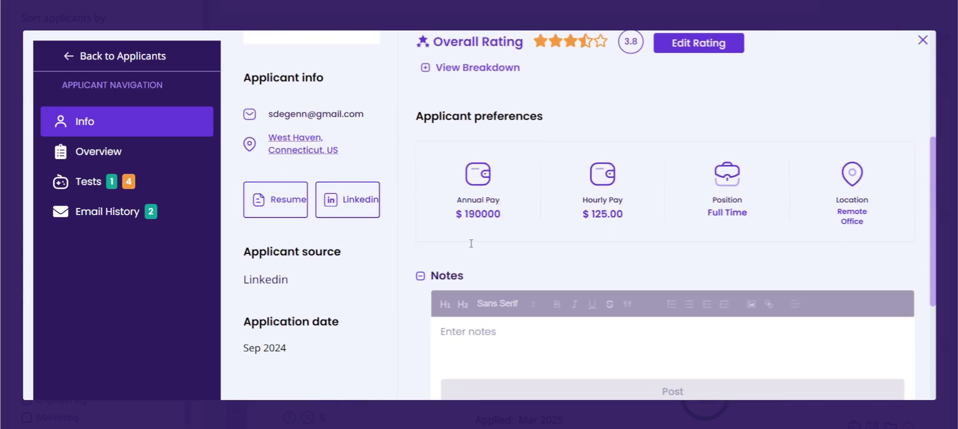
pyautogui.scroll(-1, 452, 273)
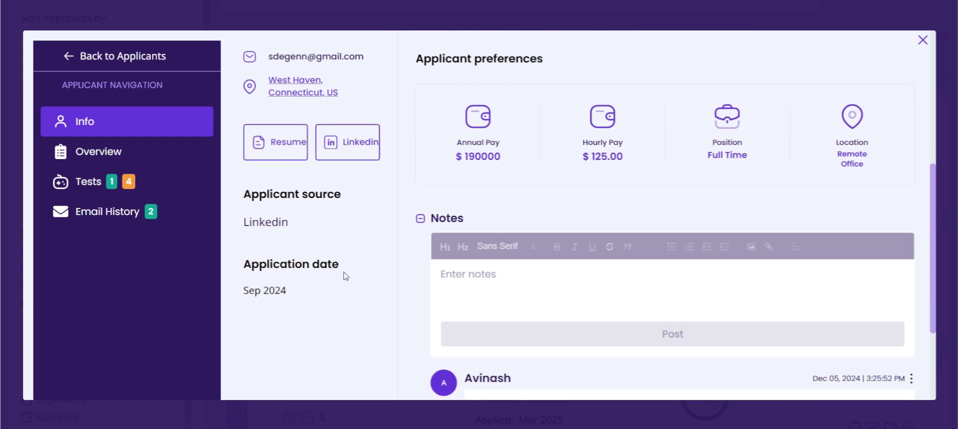
pyautogui.scroll(-1, 344, 276)
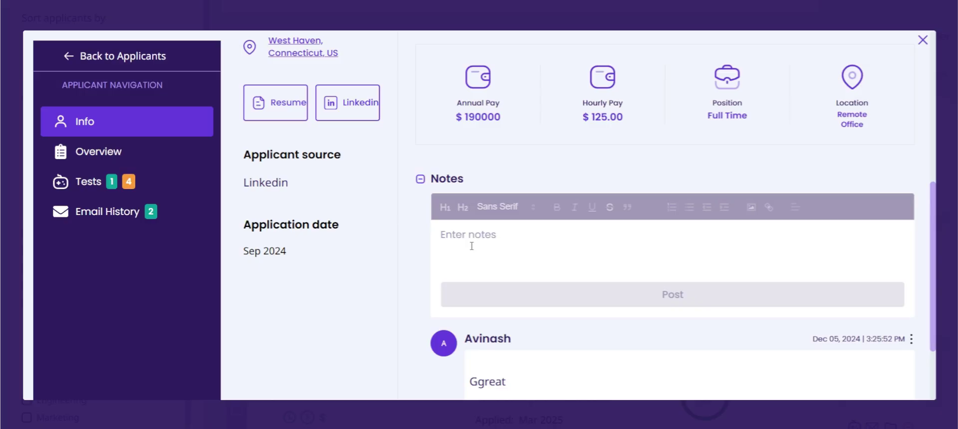
pyautogui.scroll(-2, 429, 257)
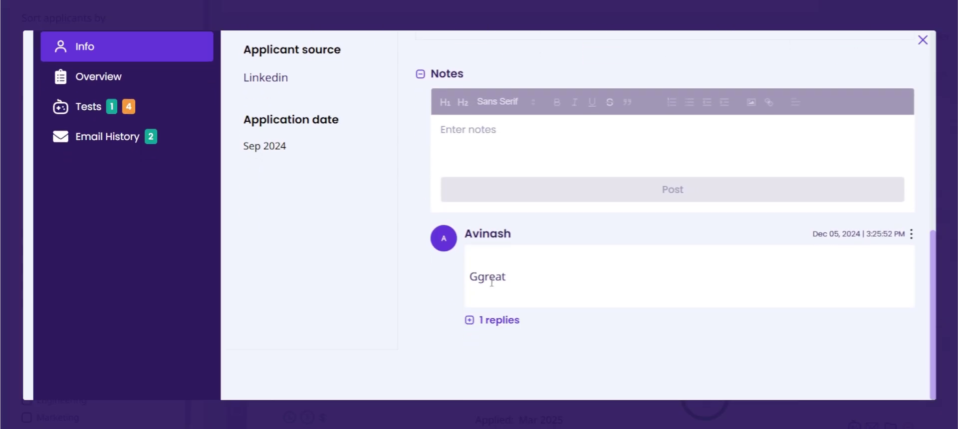
pyautogui.scroll(4, 400, 259)
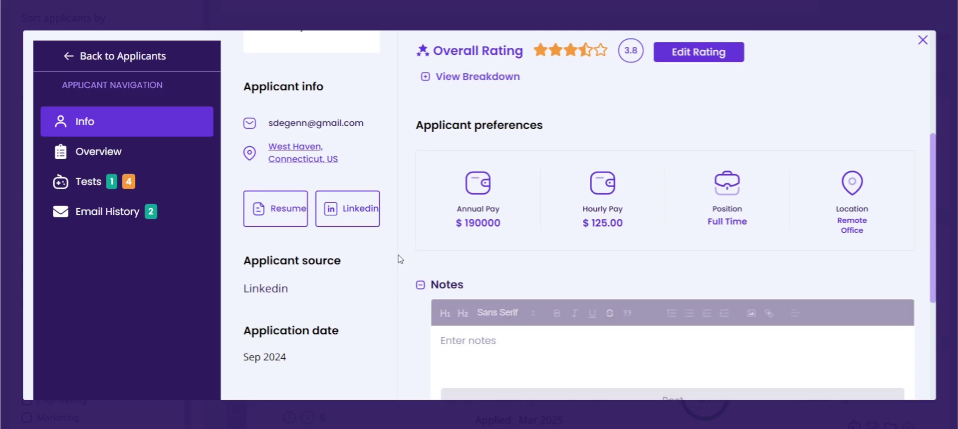
# - Open the applicant's overview and review the cognitive score, quality score and AI evaluation summary
pyautogui.click(145, 156)
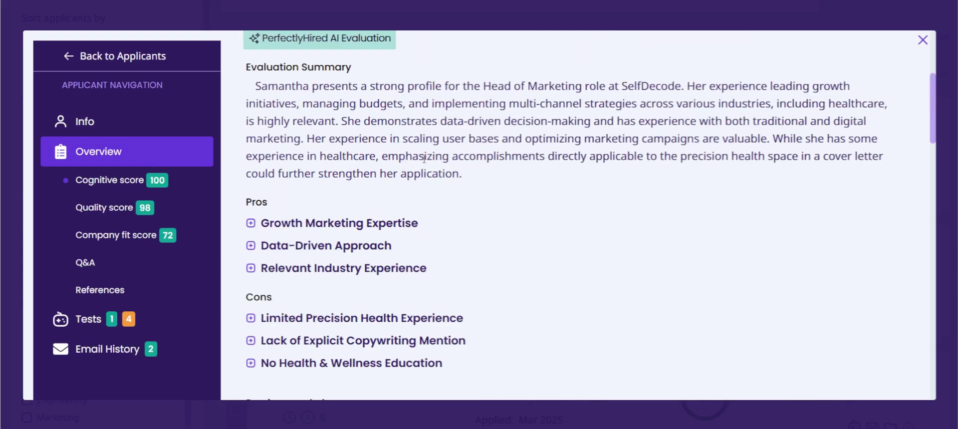
pyautogui.scroll(4, 424, 159)
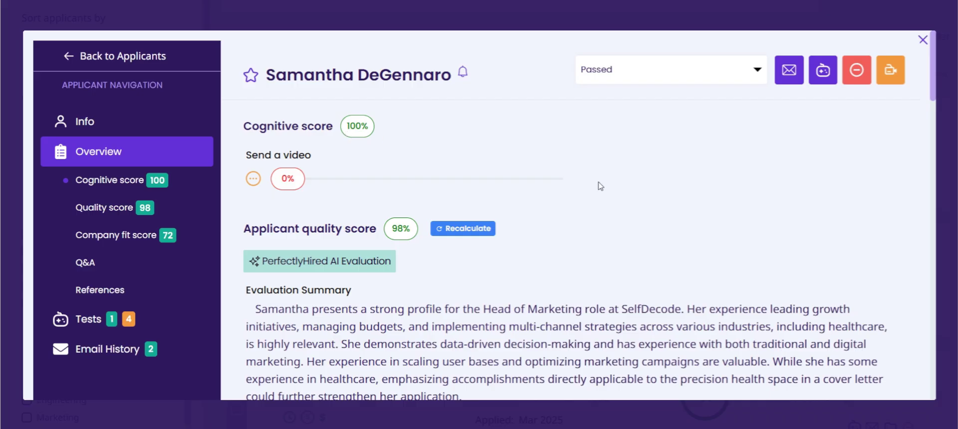
pyautogui.scroll(-3, 601, 186)
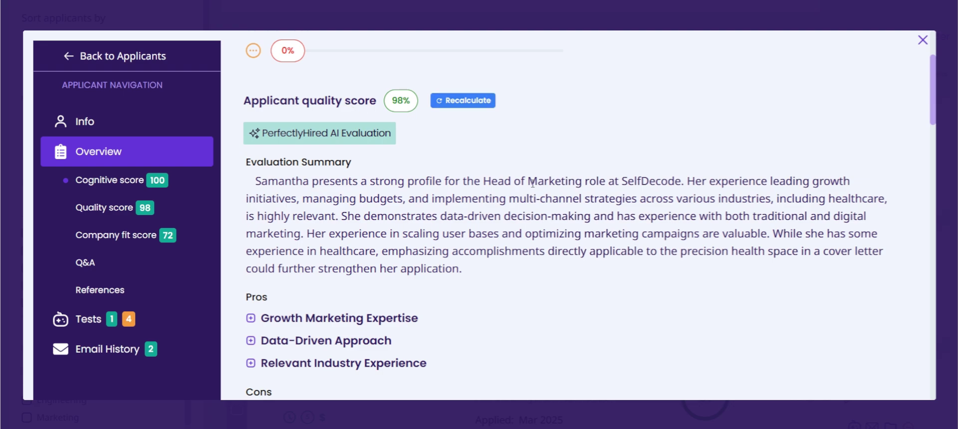
pyautogui.scroll(-5, 533, 182)
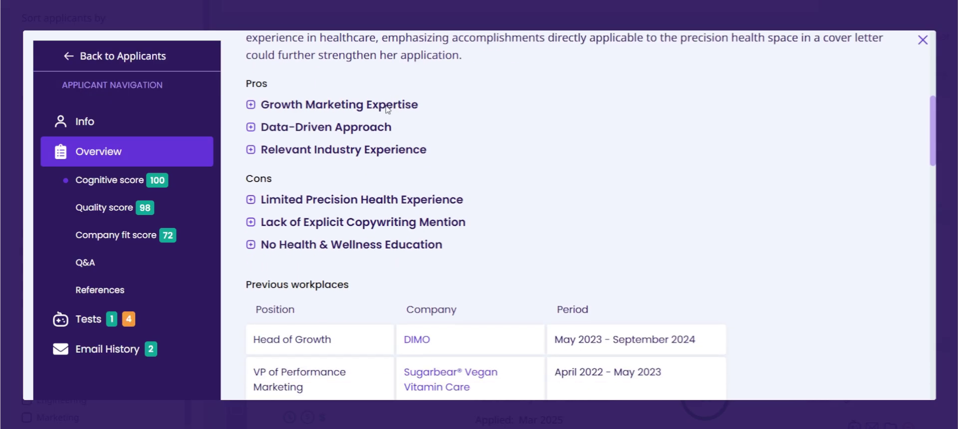
# - Expand all three pros and all three cons in the AI evaluation to read their explanations
pyautogui.click(388, 108)
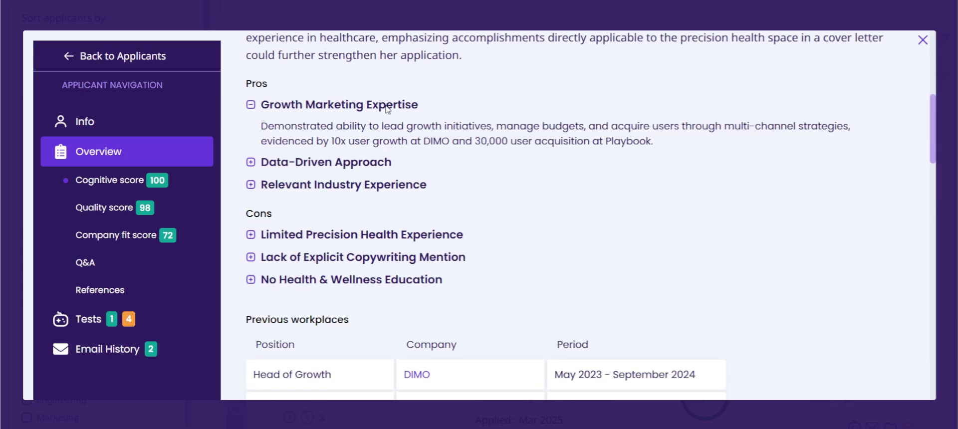
pyautogui.click(357, 165)
pyautogui.click(376, 223)
pyautogui.scroll(-2, 389, 215)
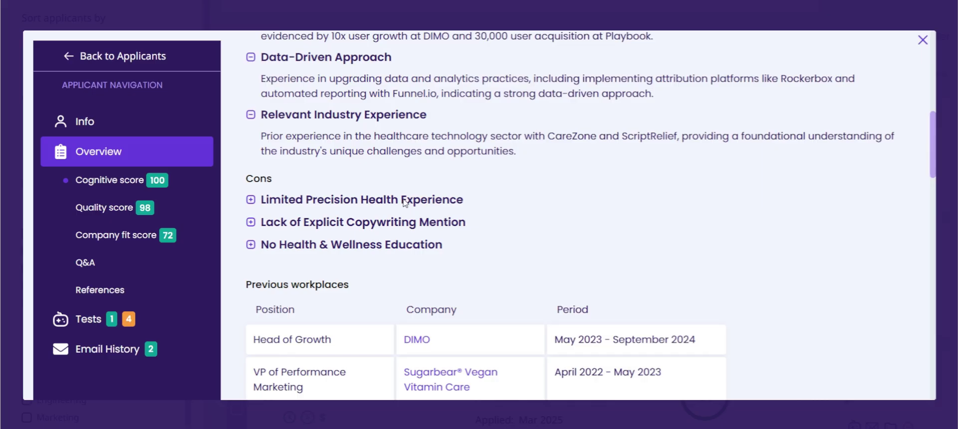
pyautogui.click(404, 201)
pyautogui.click(425, 258)
pyautogui.click(421, 315)
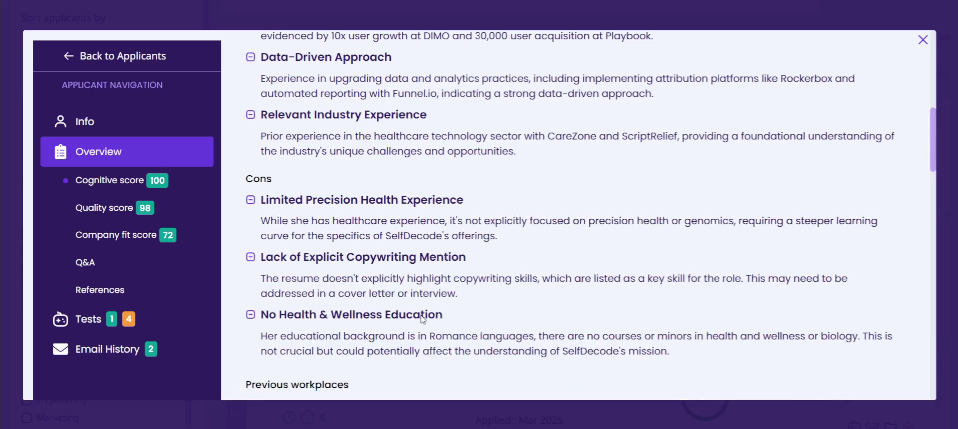
# - Review the applicant's previous workplaces, resume keywords, education, and company fit score with the required skills
pyautogui.scroll(-5, 422, 319)
pyautogui.scroll(-12, 422, 319)
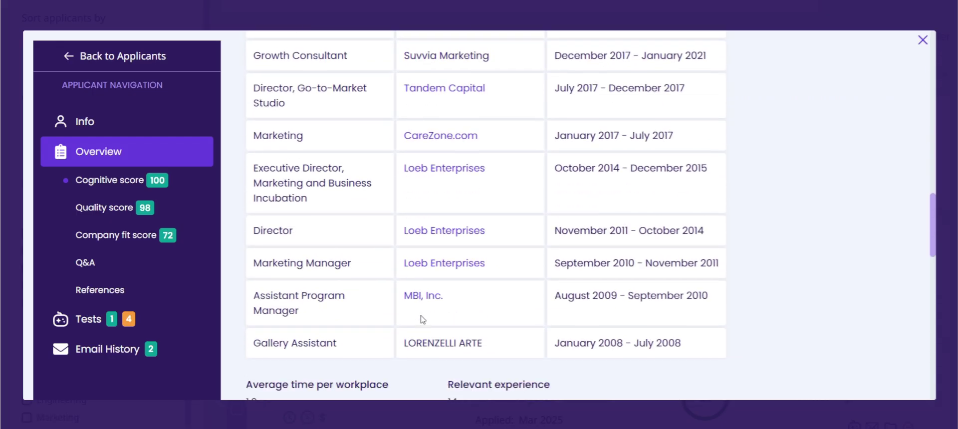
pyautogui.scroll(-6, 422, 320)
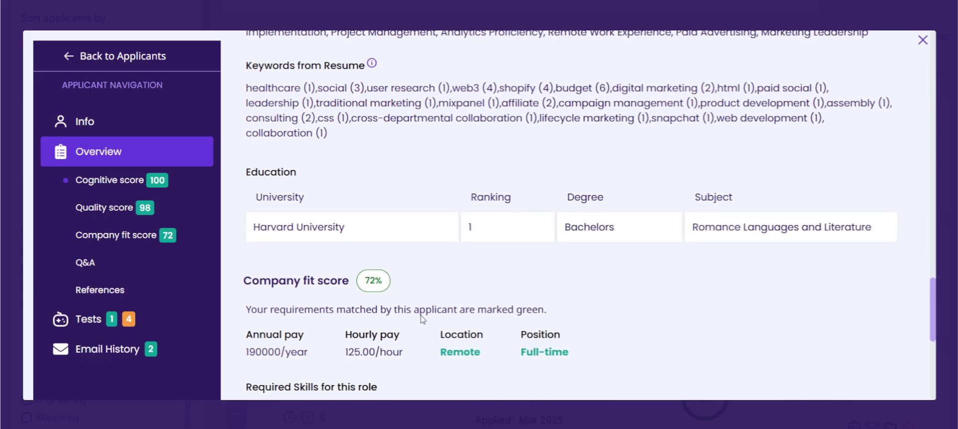
pyautogui.scroll(-1, 411, 184)
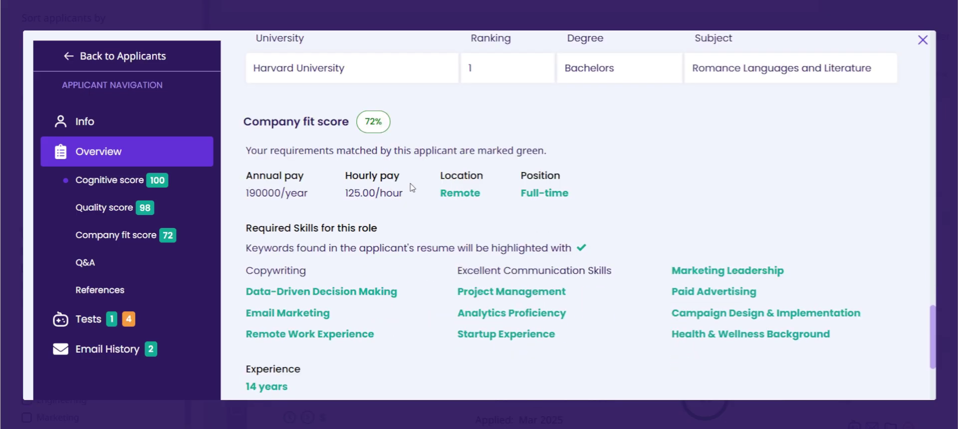
# - Review the company fit section's required skills, years of experience and degree requirement in the applicant's overview
pyautogui.scroll(-1, 412, 188)
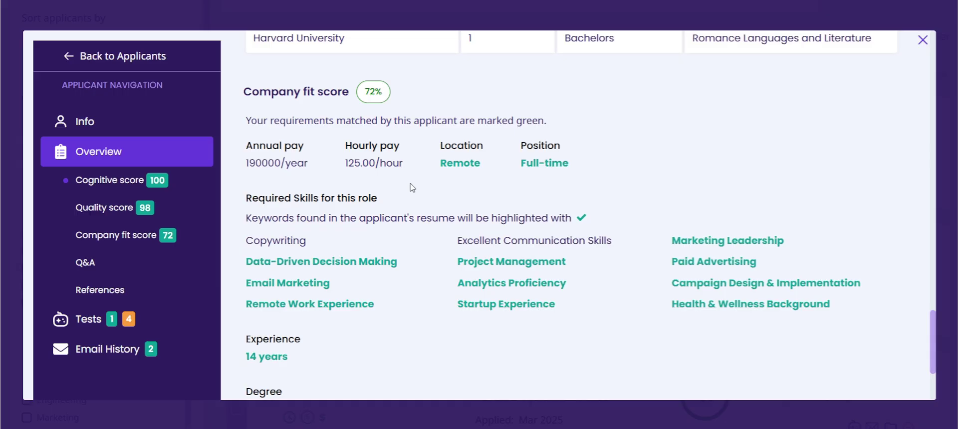
pyautogui.scroll(-2, 412, 188)
pyautogui.scroll(-2, 412, 188)
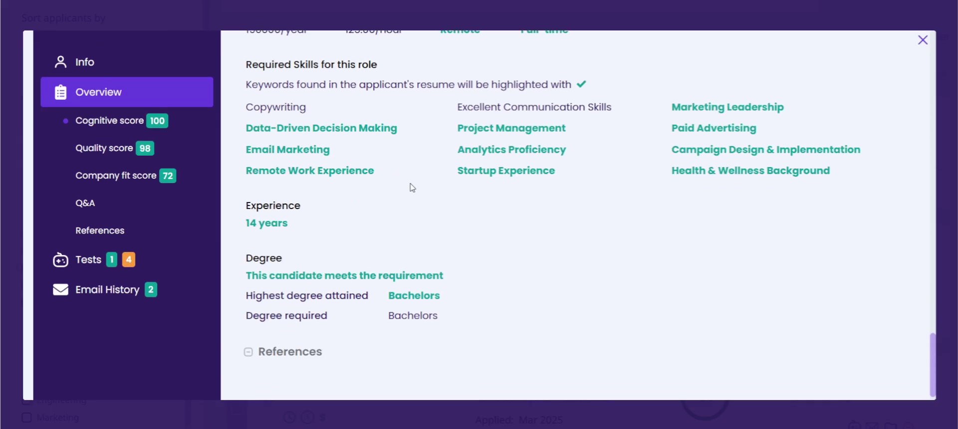
pyautogui.scroll(-1, 412, 187)
pyautogui.scroll(5, 412, 187)
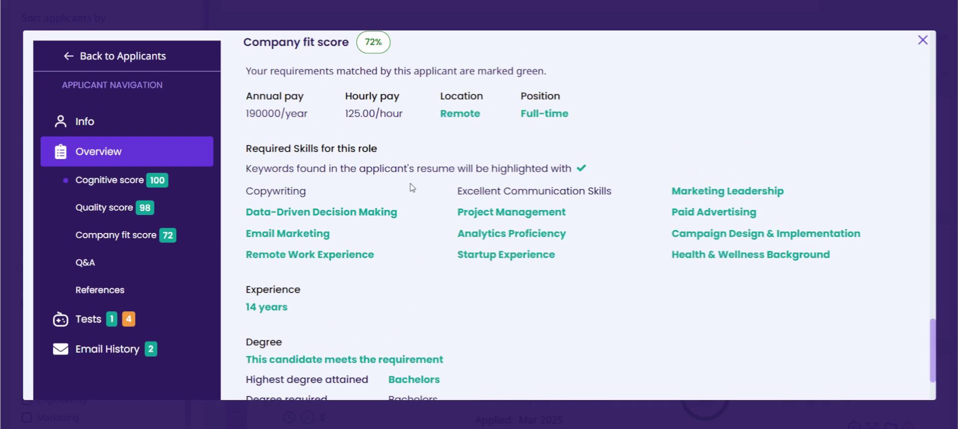
# - Open the applicant's tests and review the anti-cheating monitor checks and the list of completed and pending tests
pyautogui.click(173, 321)
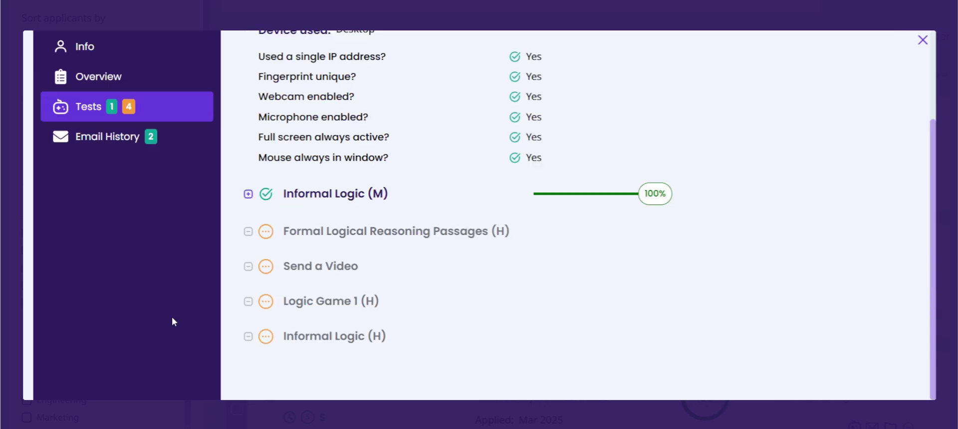
pyautogui.scroll(2, 480, 172)
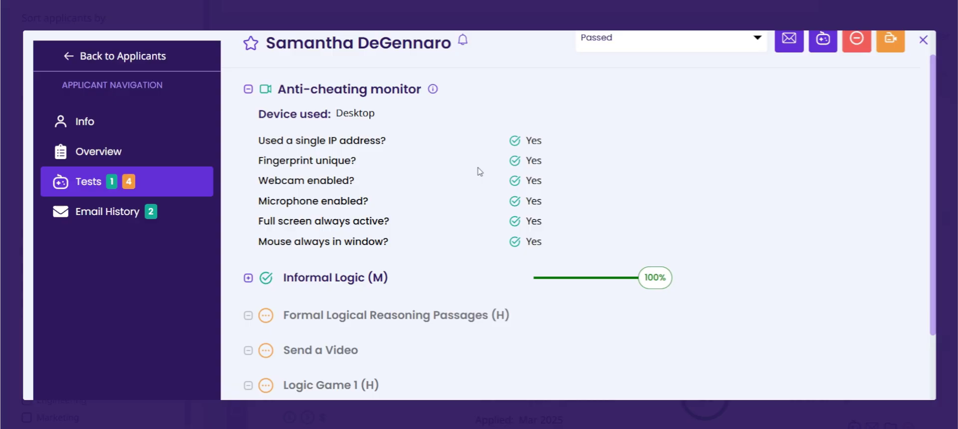
pyautogui.scroll(-2, 588, 176)
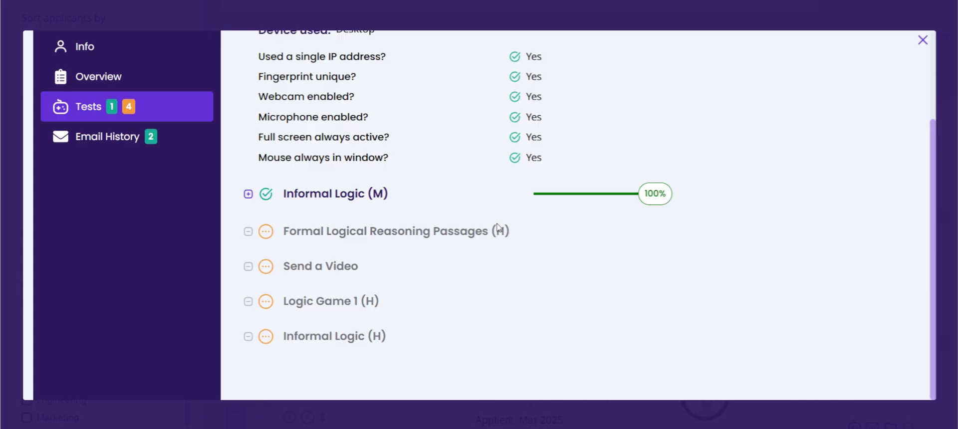
# - Open the applicant's email history and expand both the assessment invitation and the next-steps email to read them
pyautogui.click(180, 140)
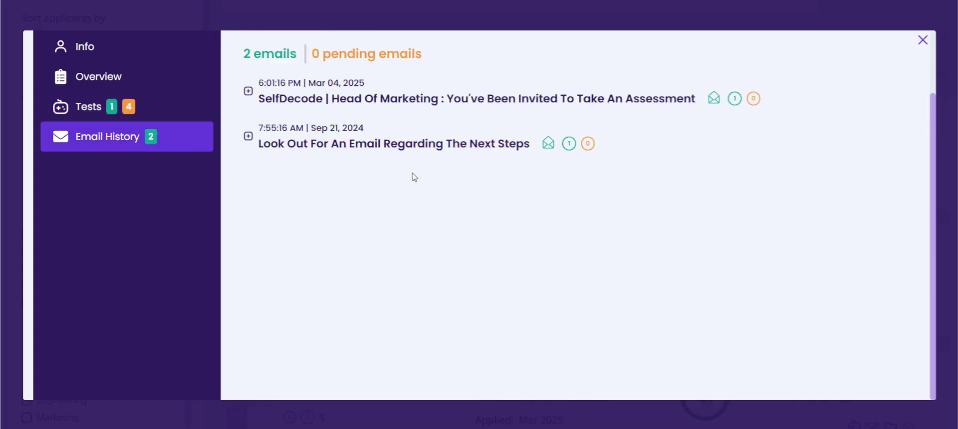
pyautogui.click(248, 91)
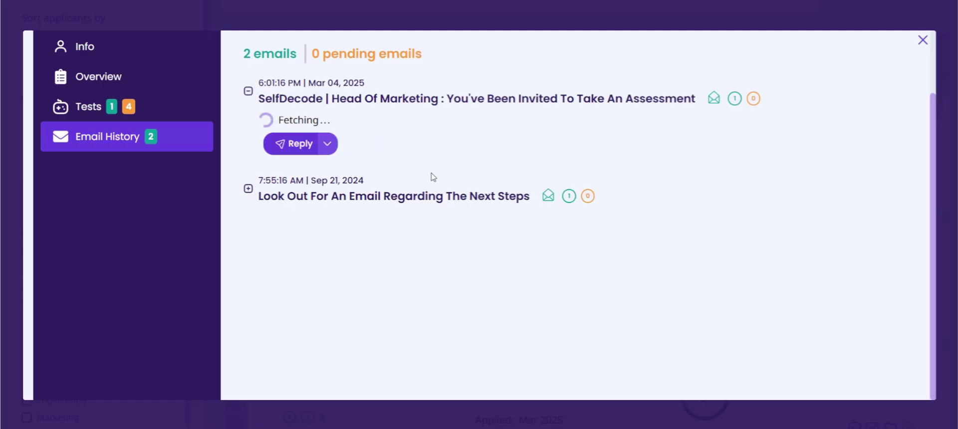
pyautogui.scroll(-2, 432, 173)
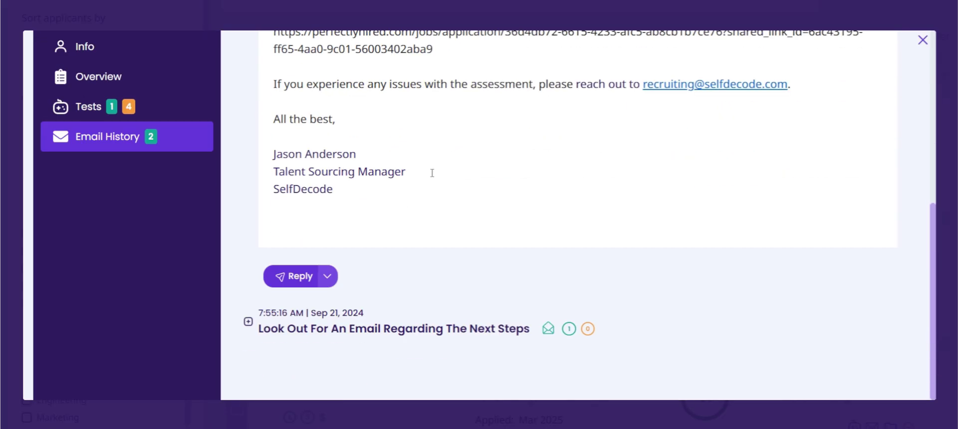
pyautogui.click(248, 322)
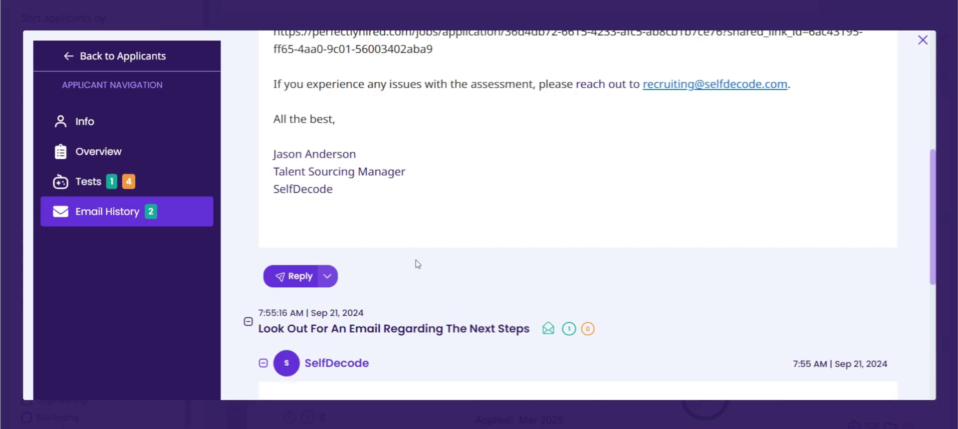
pyautogui.scroll(7, 418, 264)
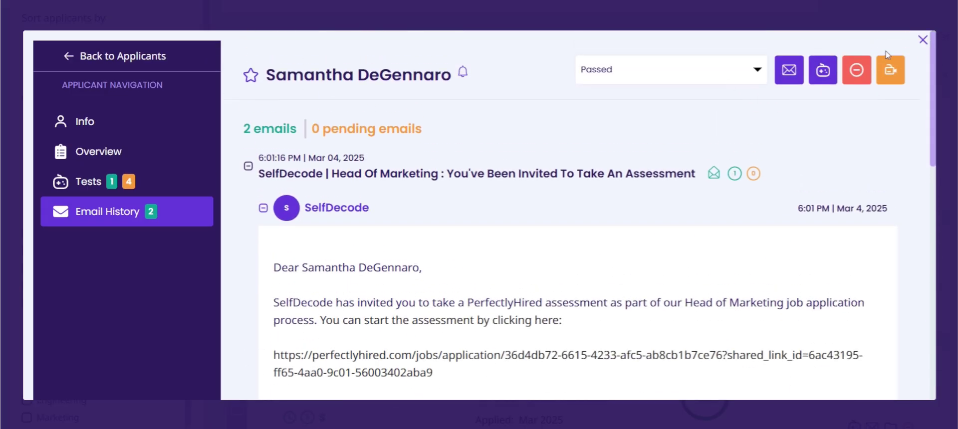
# - Look through the folders the applicant can be moved to, keep Passed, and close the profile to return to the applicants list
pyautogui.click(704, 75)
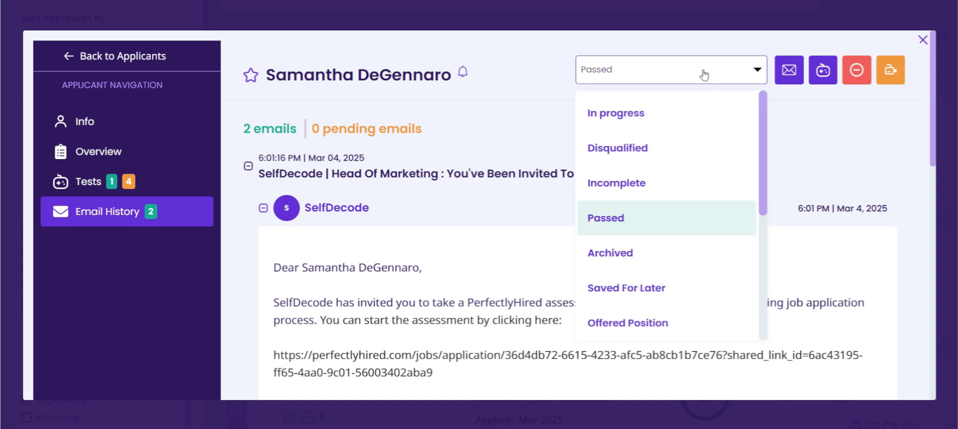
pyautogui.scroll(-1, 708, 130)
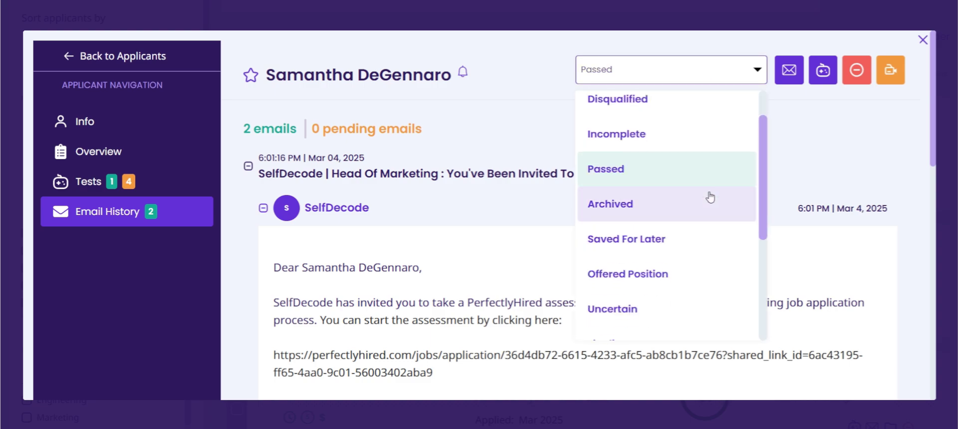
pyautogui.scroll(-2, 709, 199)
pyautogui.scroll(-2, 711, 198)
pyautogui.scroll(5, 711, 198)
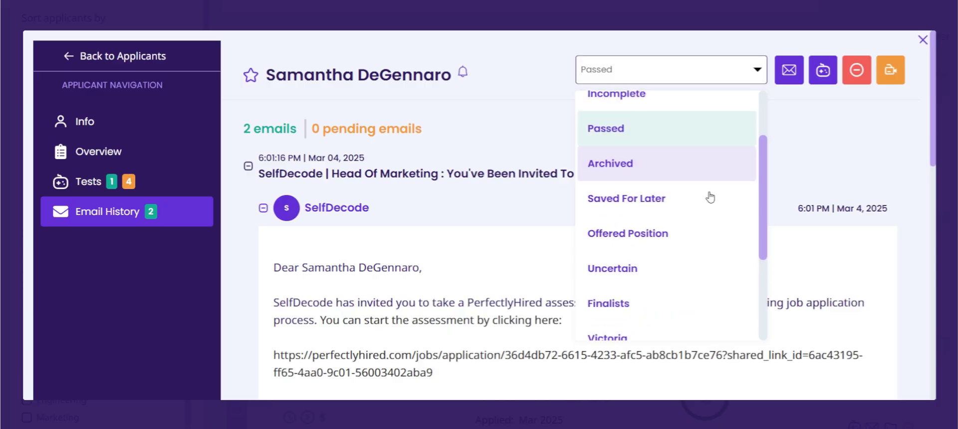
pyautogui.click(827, 157)
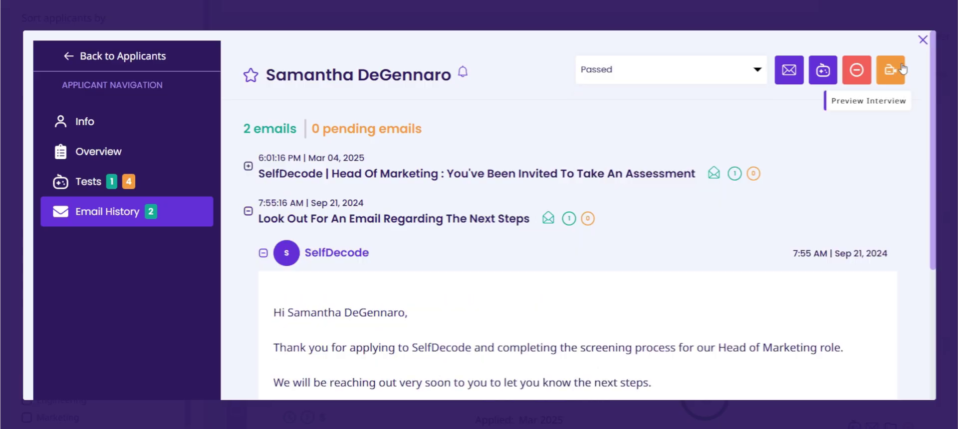
pyautogui.click(923, 42)
pyautogui.scroll(3, 534, 169)
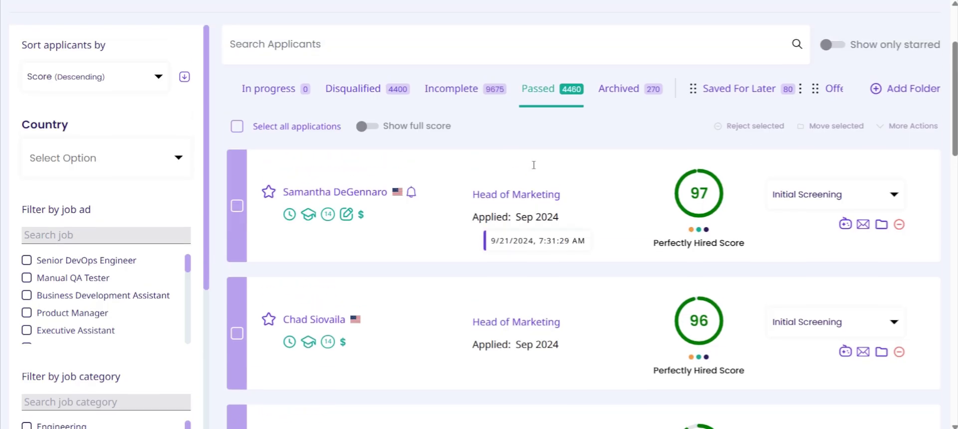
pyautogui.scroll(1, 534, 169)
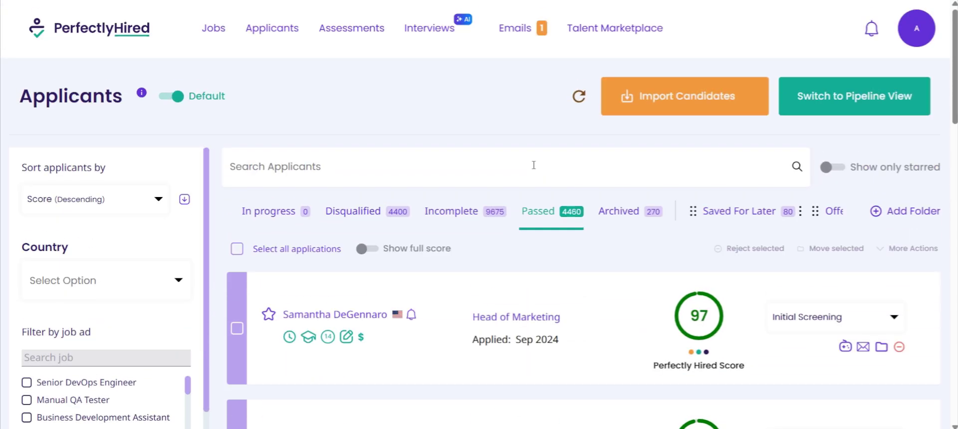
# - Filter the Talent Marketplace applicants by the Engineering job category and review the candidates' skills and Perfectly Hired scores
pyautogui.click(588, 31)
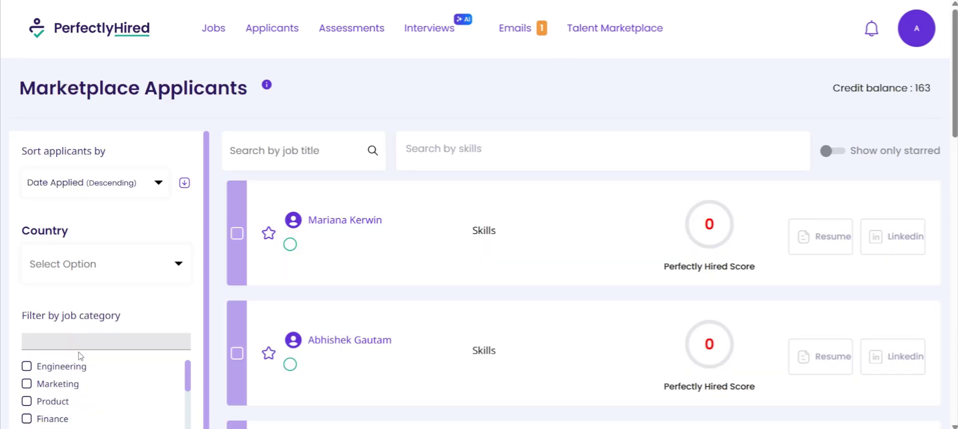
pyautogui.click(27, 367)
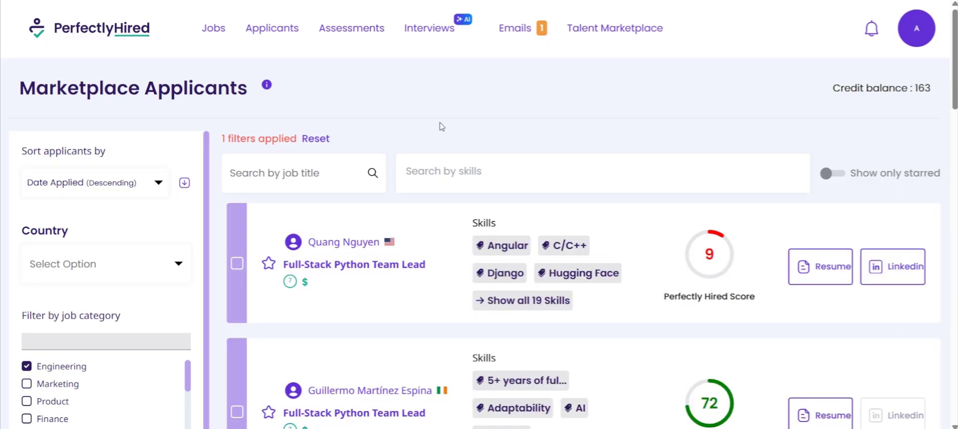
pyautogui.scroll(-3, 440, 124)
pyautogui.scroll(-1, 436, 213)
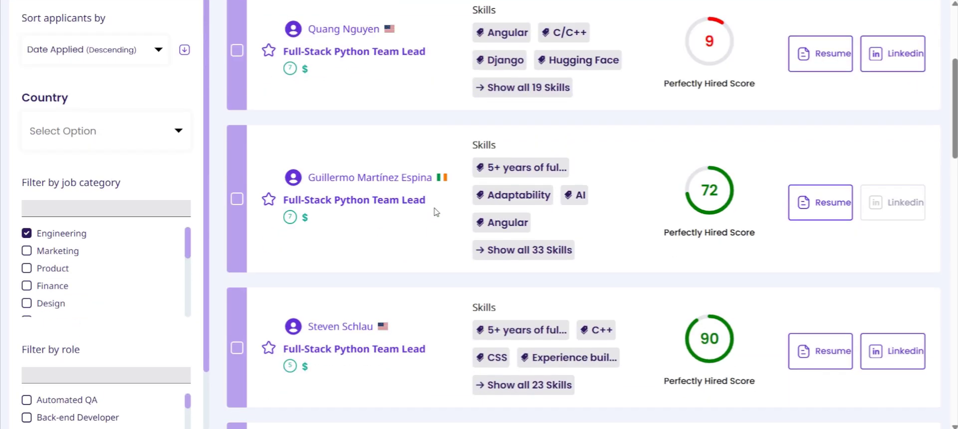
pyautogui.scroll(-1, 436, 213)
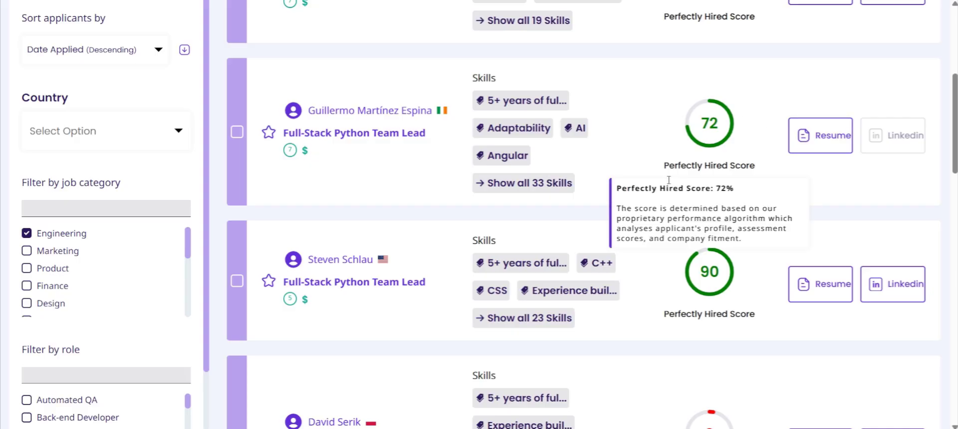
pyautogui.scroll(-3, 439, 223)
pyautogui.scroll(-1, 441, 226)
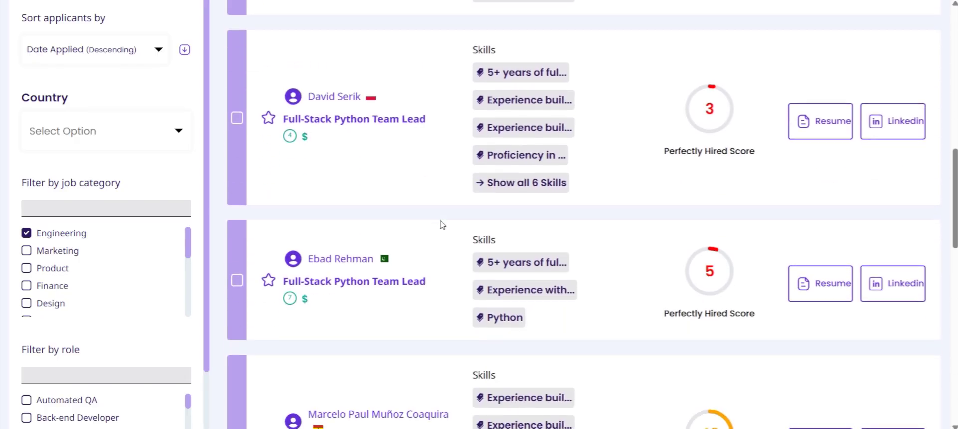
pyautogui.scroll(9, 441, 223)
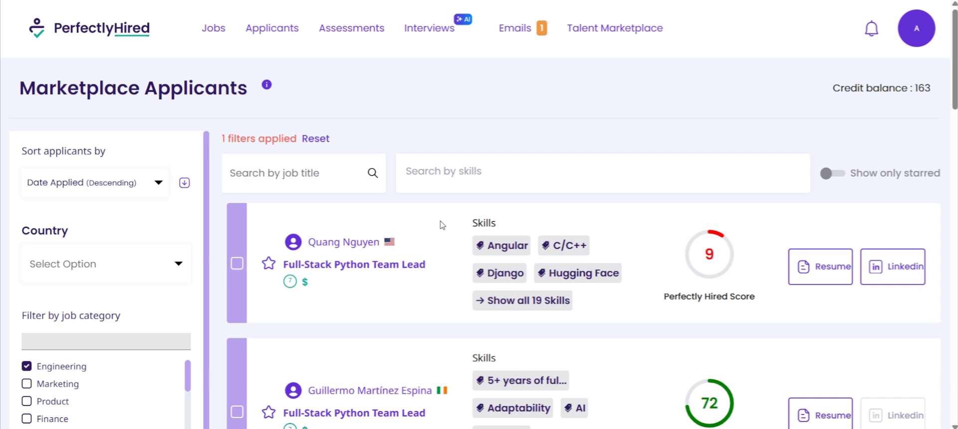
# - Open the Interviews page and review the available interviews with their durations
pyautogui.click(443, 32)
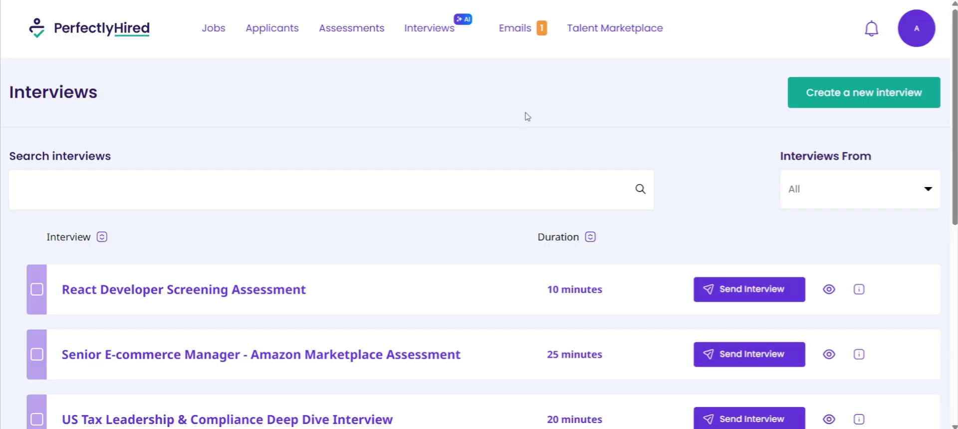
pyautogui.scroll(-1, 528, 117)
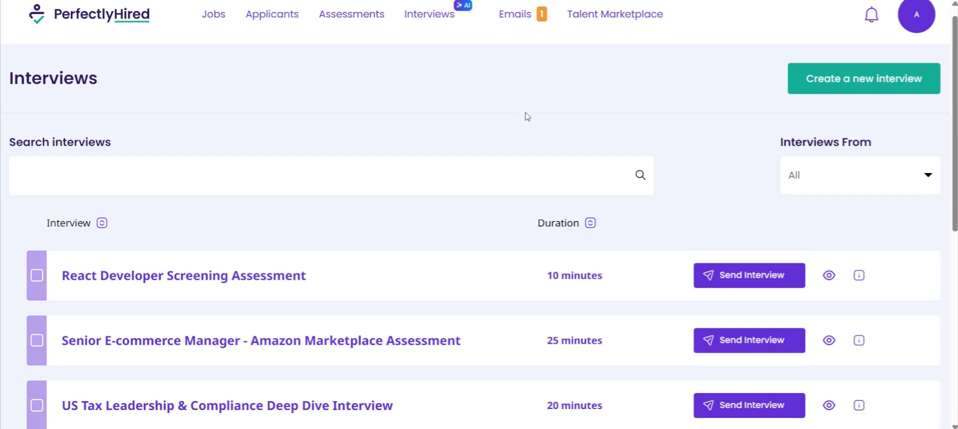
pyautogui.scroll(1, 527, 117)
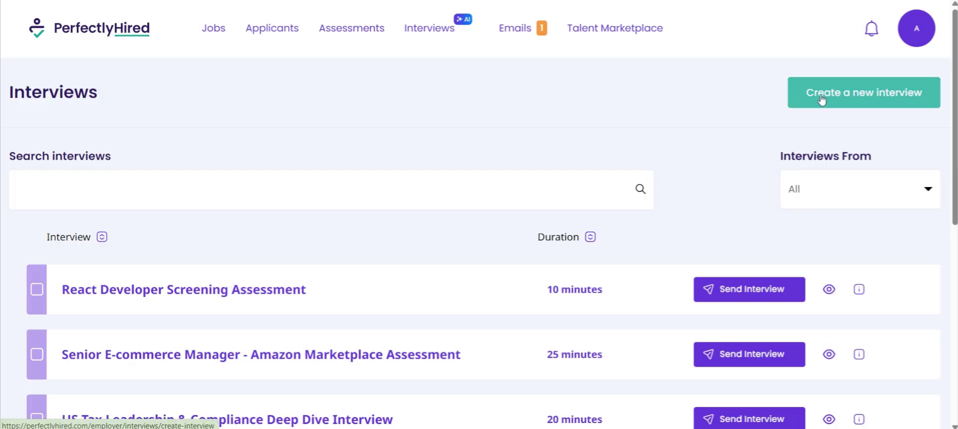
# - Open the new interview form, review its name, duration, description, directions and questions sections, and return to the interviews list
pyautogui.click(843, 98)
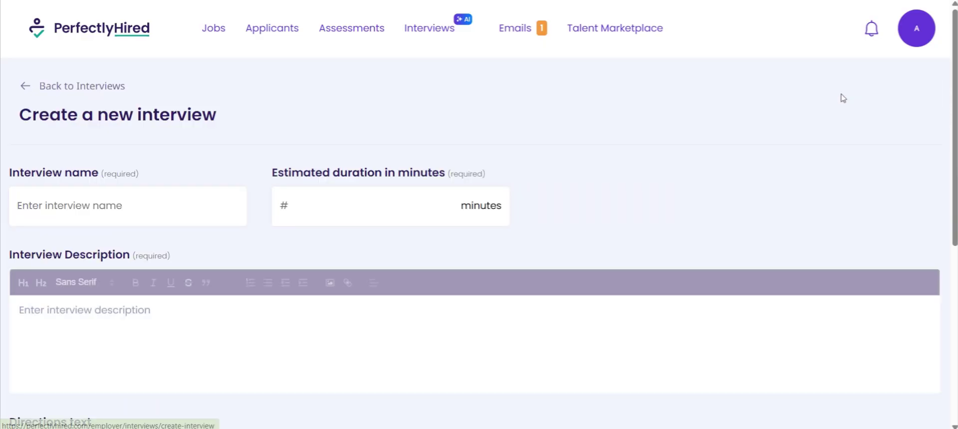
pyautogui.scroll(-2, 676, 140)
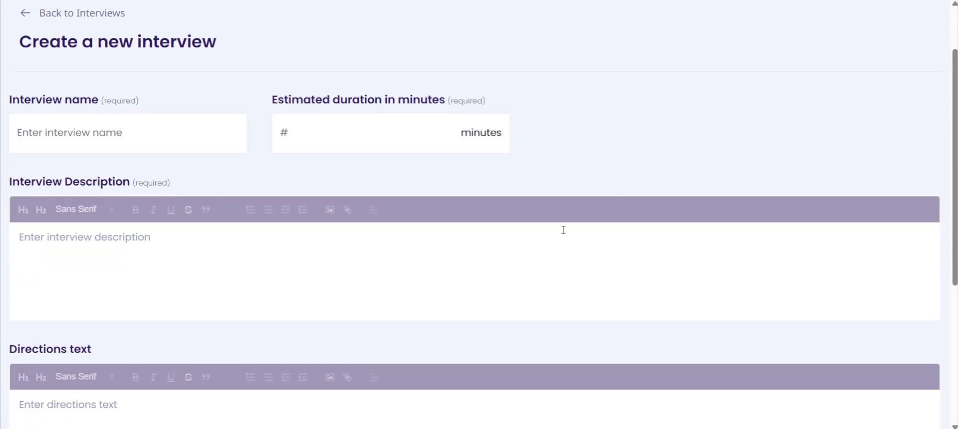
pyautogui.scroll(-3, 563, 230)
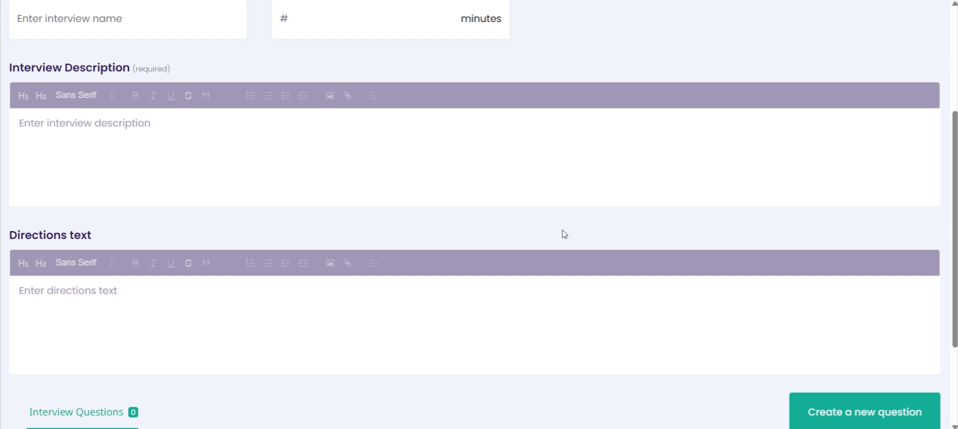
pyautogui.scroll(5, 564, 233)
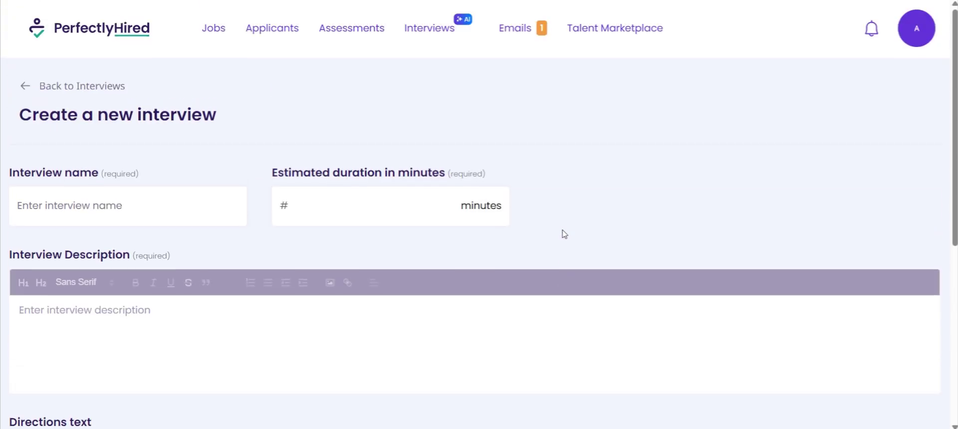
pyautogui.click(104, 86)
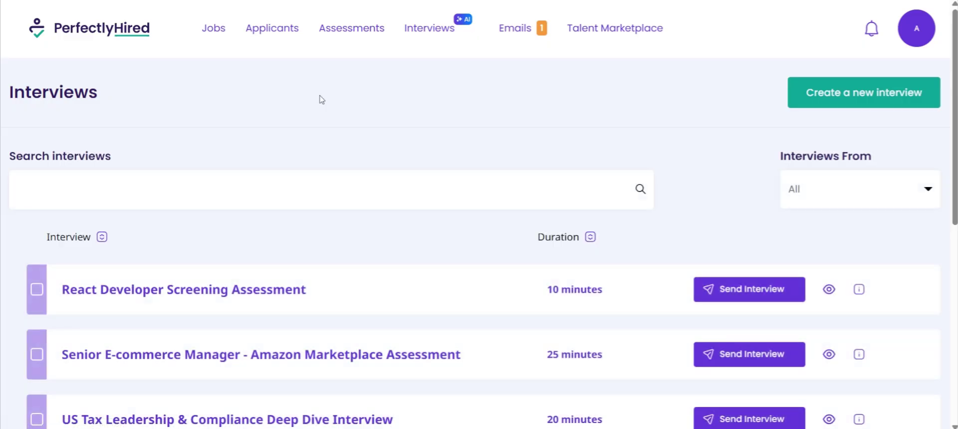